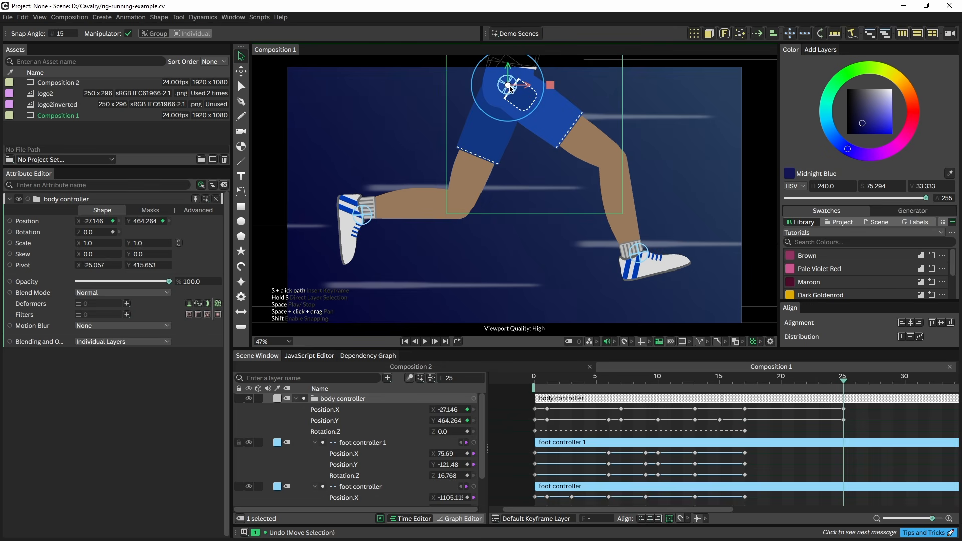
mouse_move(509, 86)
mouse_down()
mouse_move(493, 82)
mouse_move(507, 95)
mouse_move(501, 103)
mouse_move(514, 98)
mouse_up()
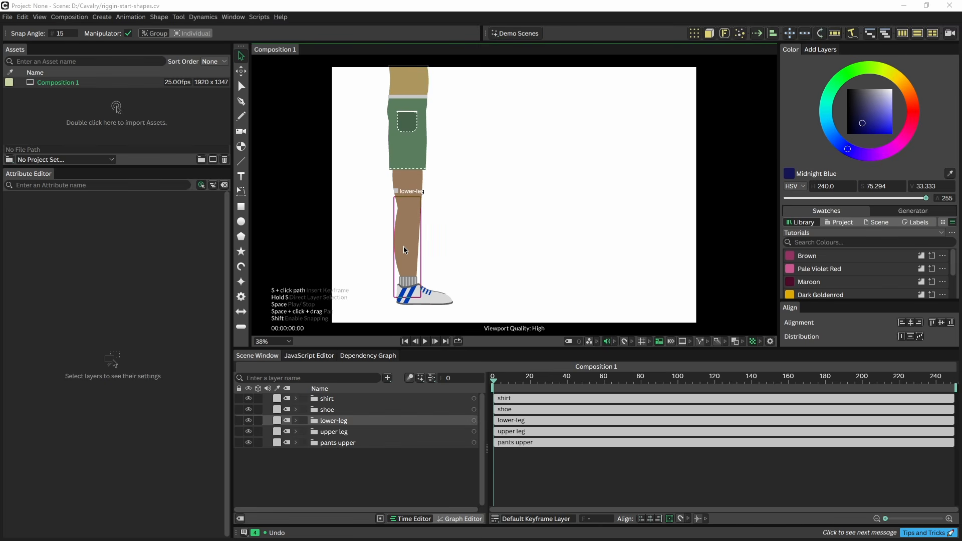
drag(410, 239, 507, 205)
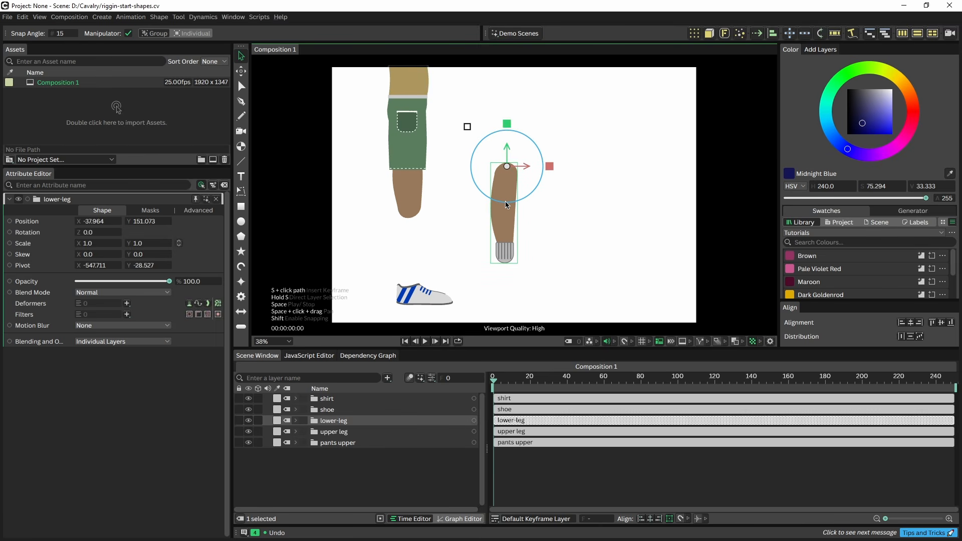
drag(411, 198, 459, 196)
key(ctrl+z)
key(ctrl+z)
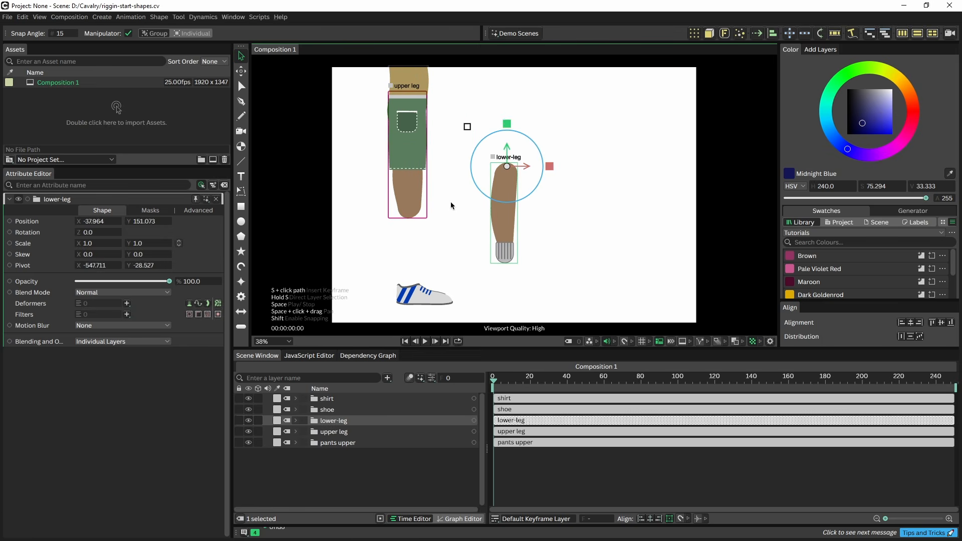
key(ctrl+z)
key(ctrl+z)
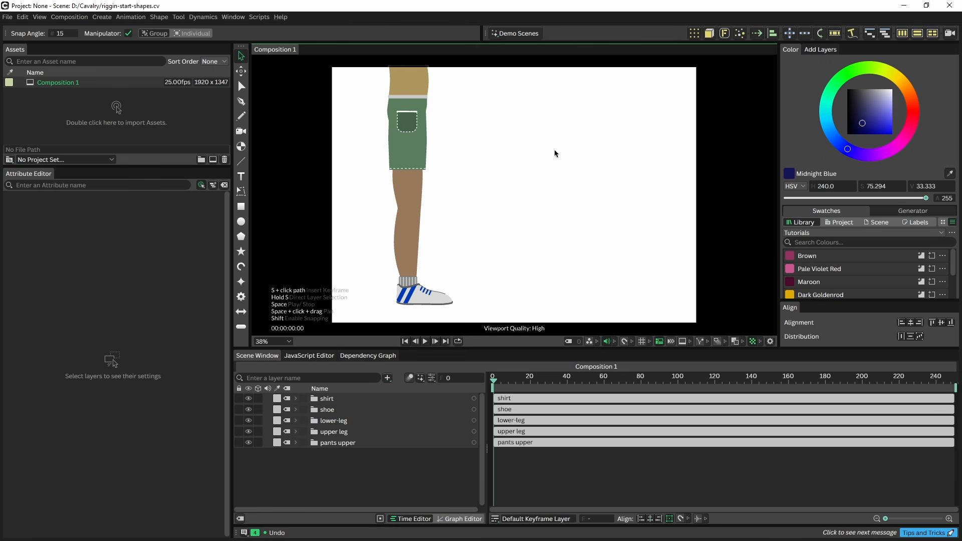
Add a Rubber Hose Limb and place its End control on the ankle and its Start control on the hip
click(817, 34)
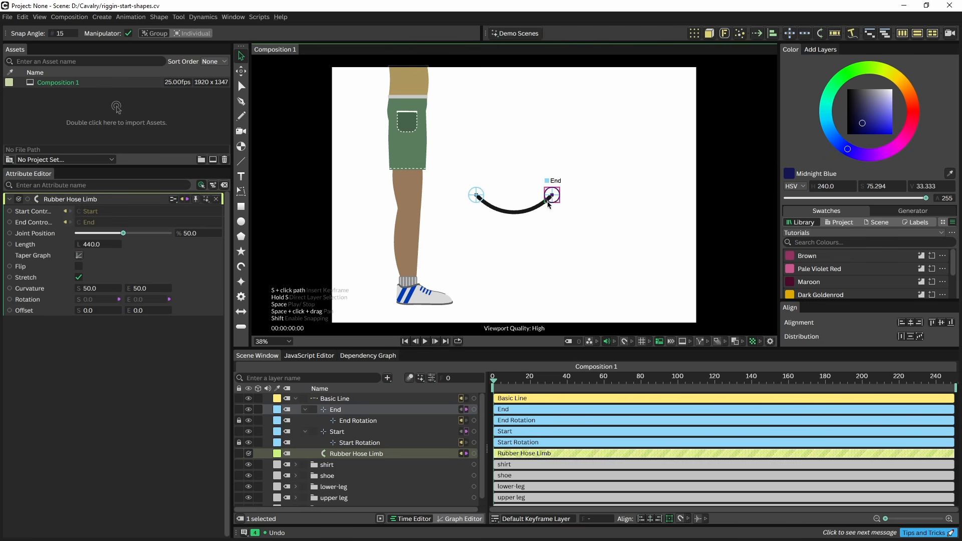
drag(555, 199, 410, 290)
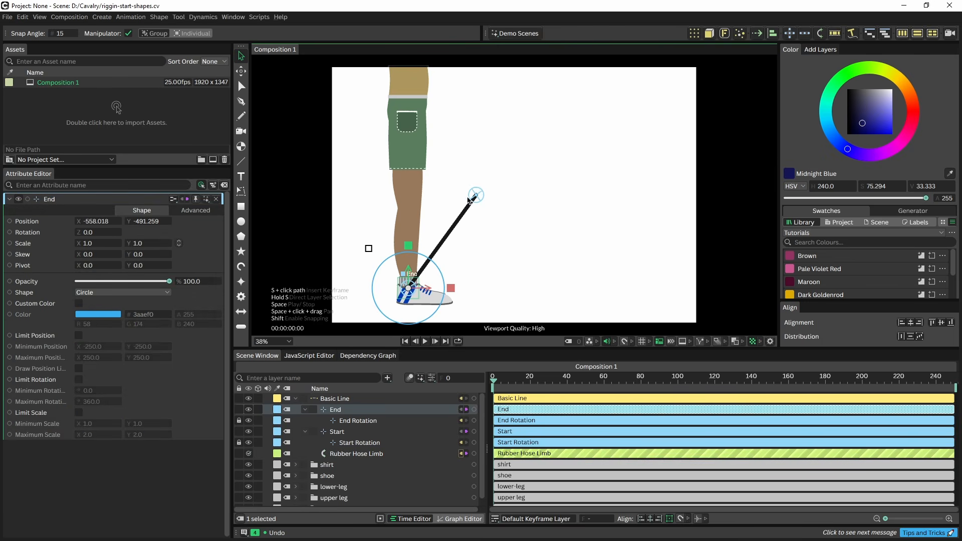
drag(476, 195, 406, 114)
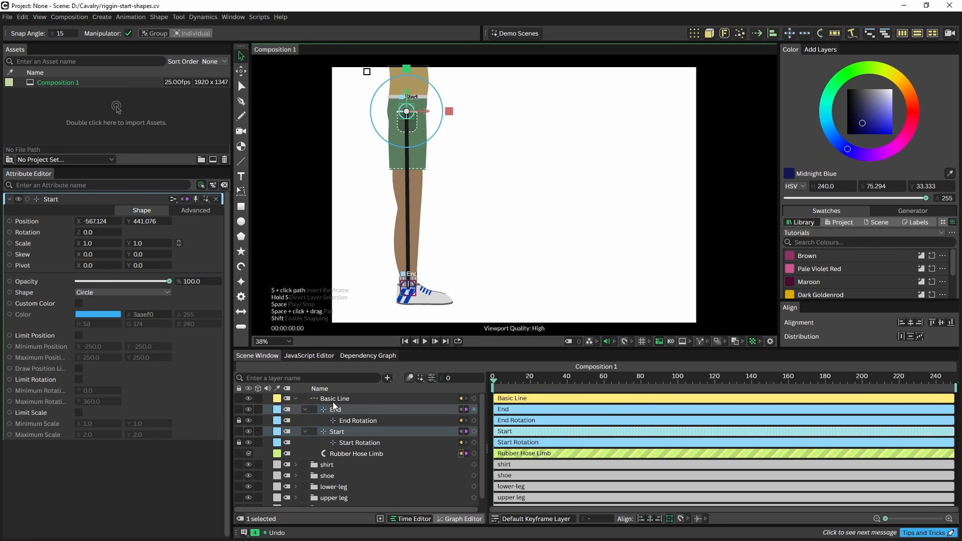
Set the Rubber Hose Limb's length to 996 and enable Flip so it bends forward
click(347, 452)
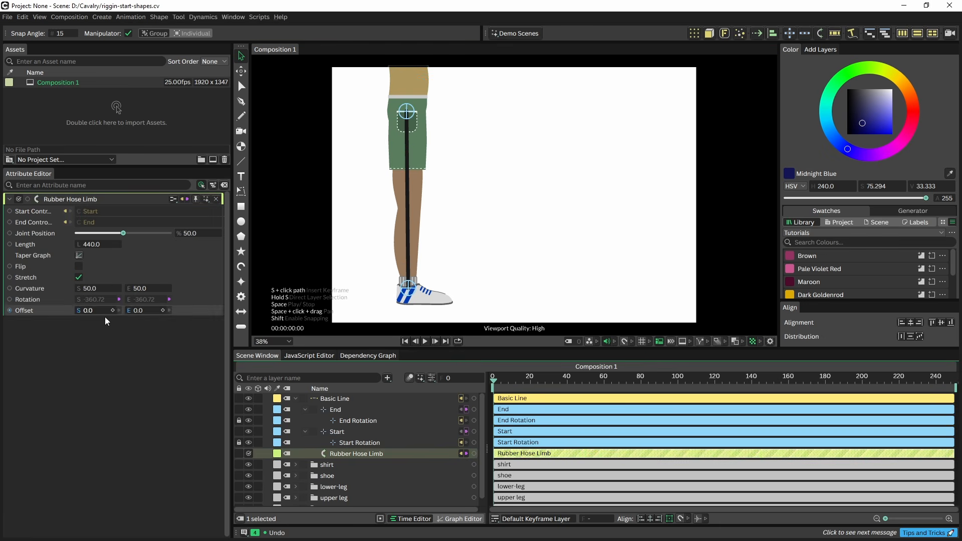
drag(98, 246, 107, 247)
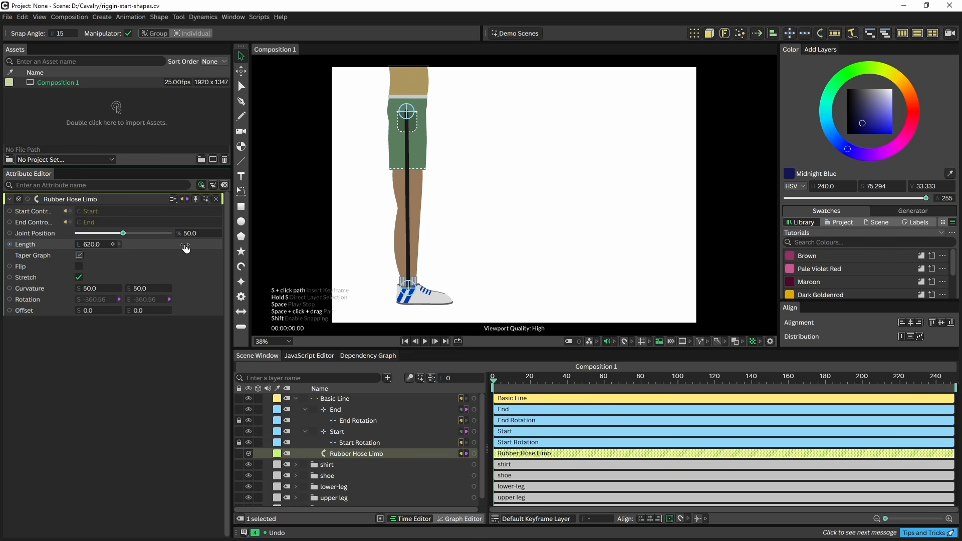
drag(302, 246, 376, 247)
click(78, 266)
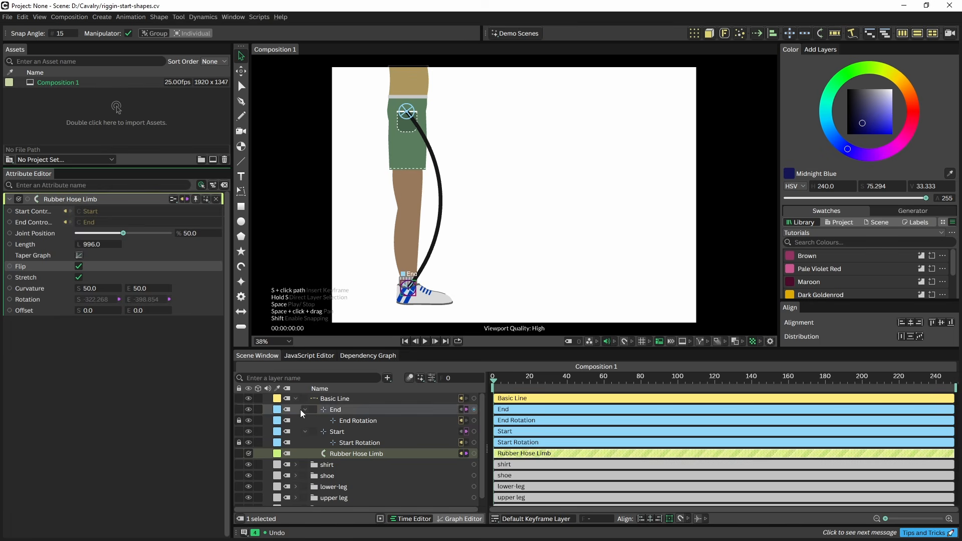
Try the Basic Line with 1 division, and restore its divisions to 50
click(335, 399)
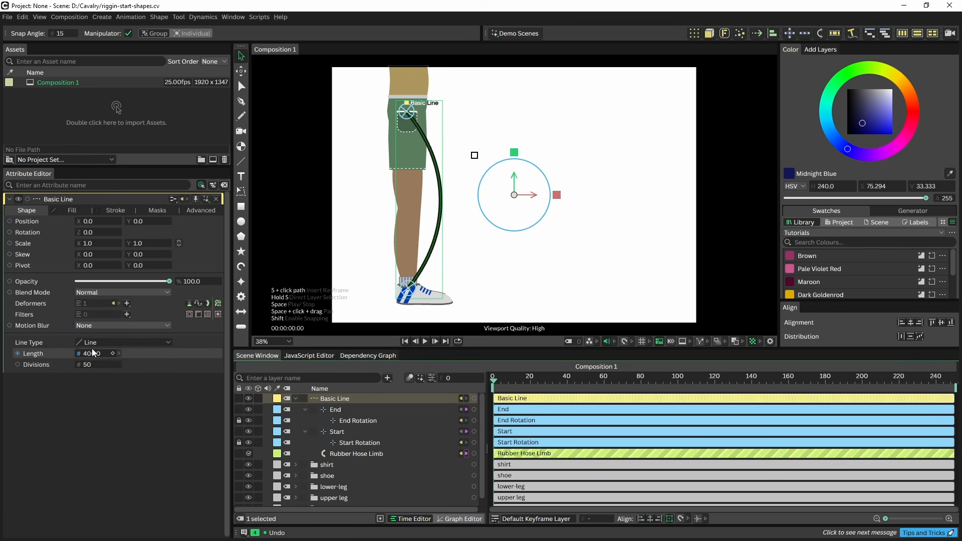
click(93, 365)
text(1)
key(Return)
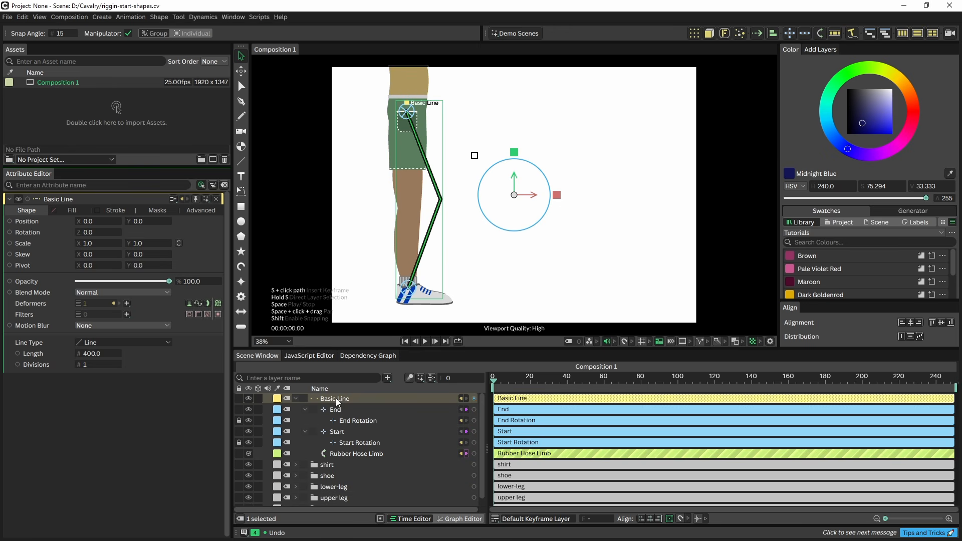
text(50)
key(Return)
Set the Rubber Hose Limb's start and end Curvature to 0
click(334, 456)
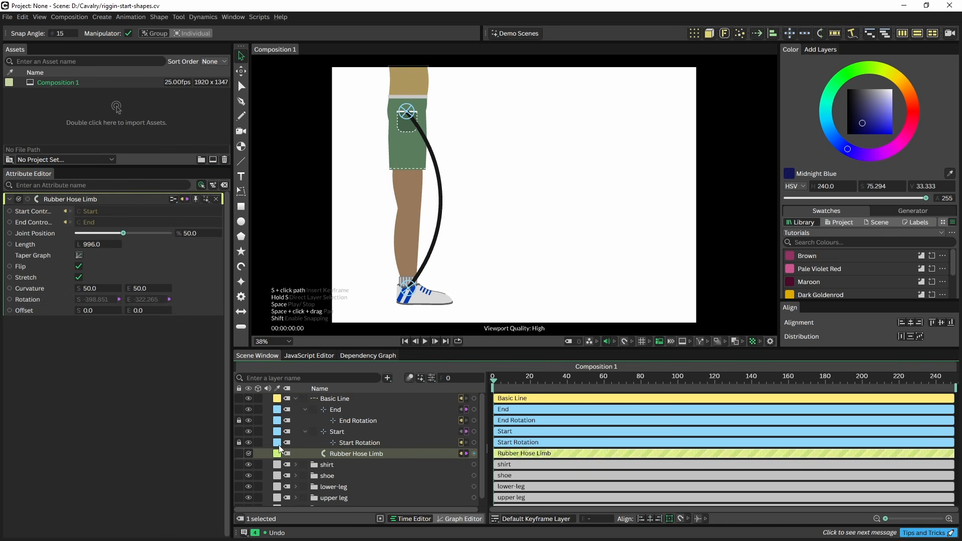
click(99, 290)
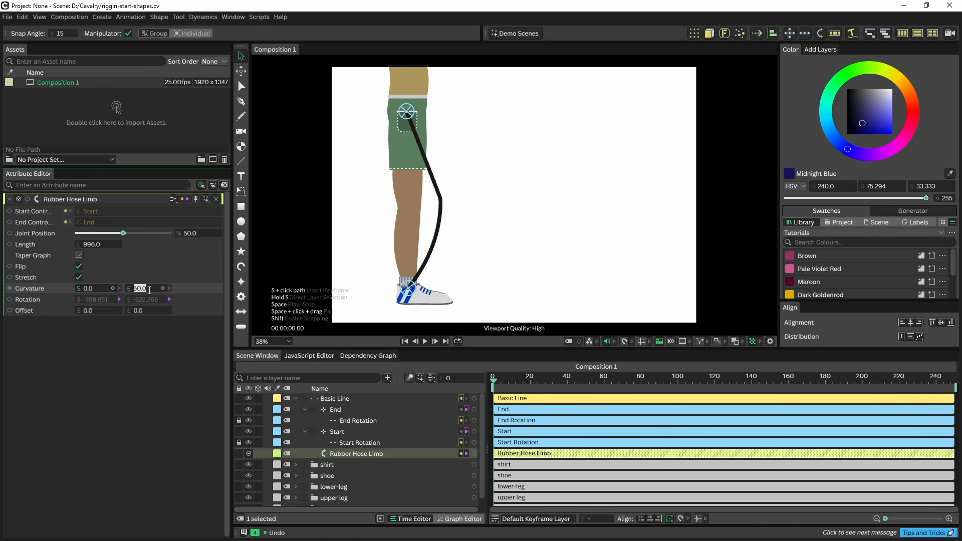
text(0)
click(127, 395)
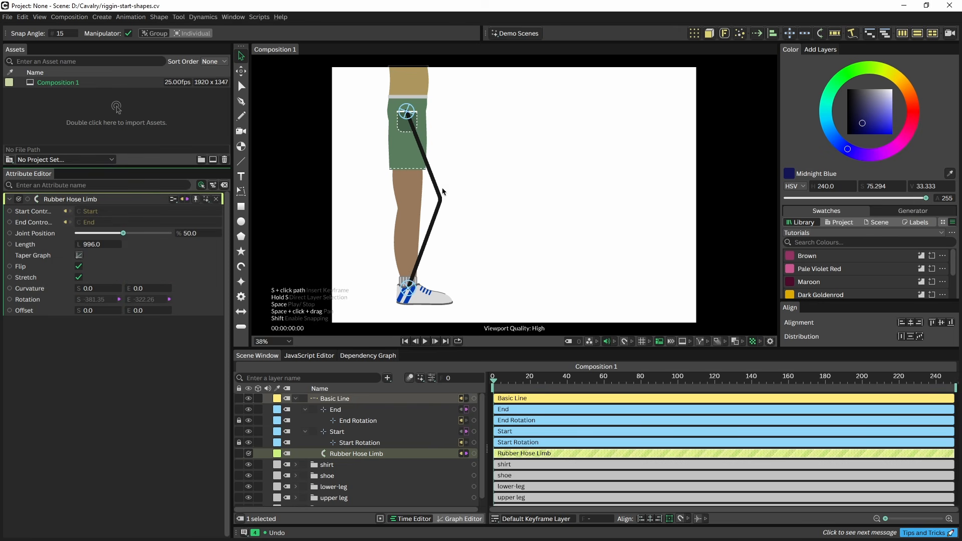
Add the expression *-1 to the Rotation attribute of the End Rotation layer
click(333, 396)
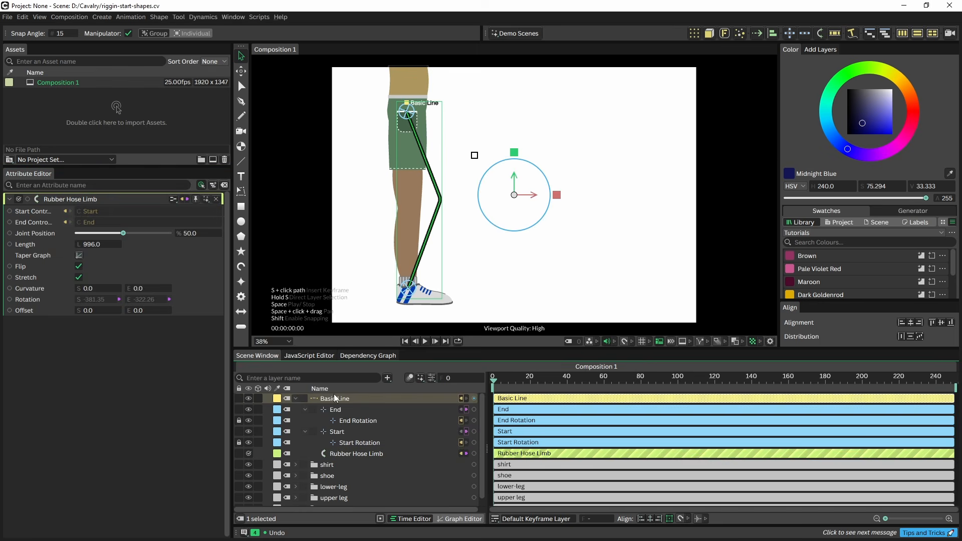
click(360, 453)
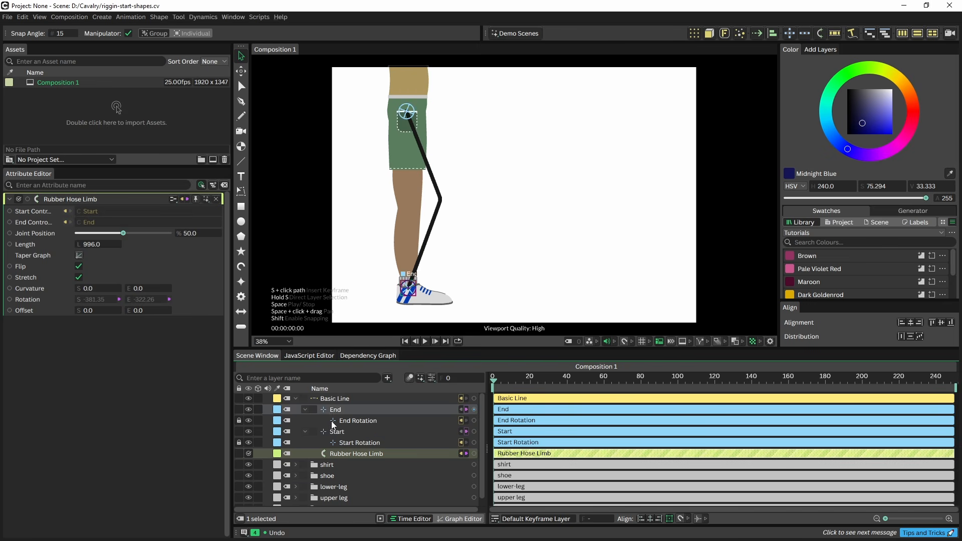
click(351, 441)
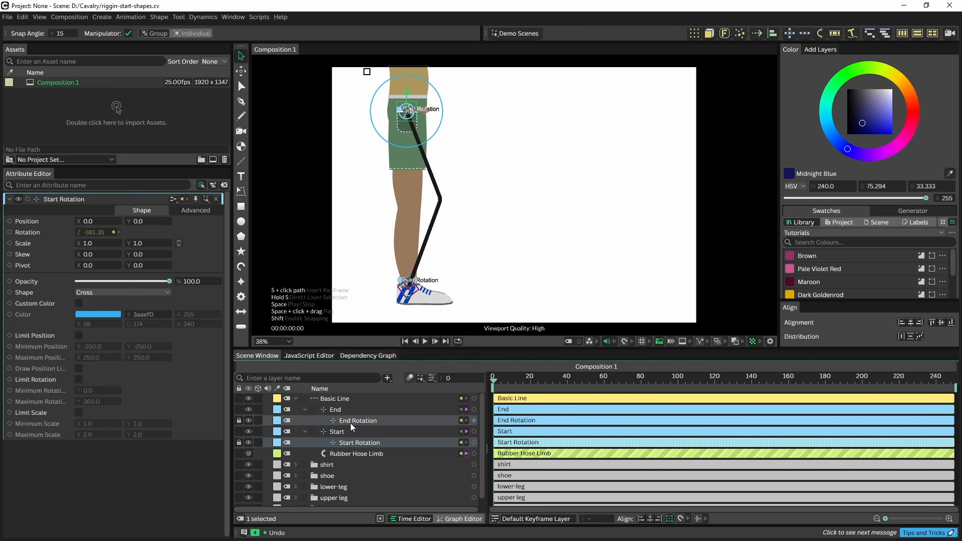
click(350, 421)
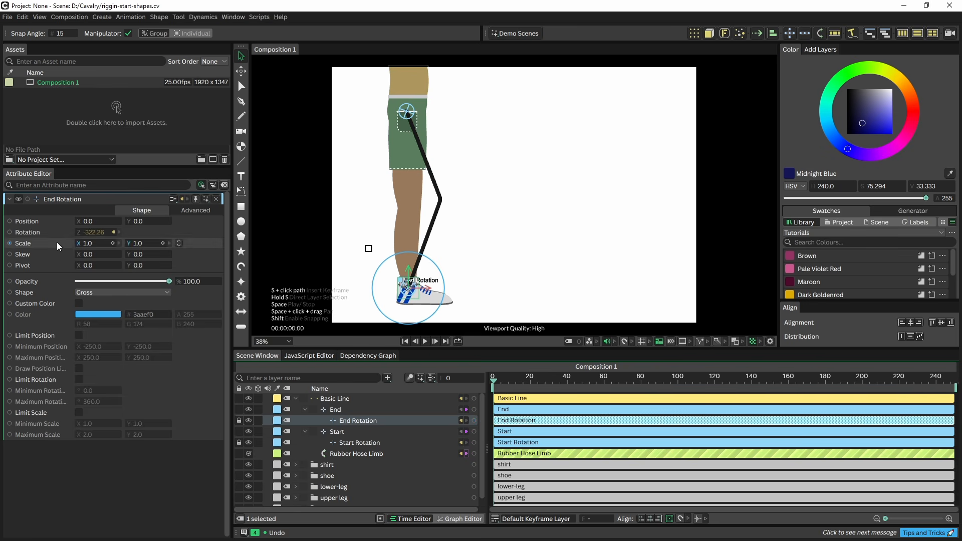
right_click(47, 234)
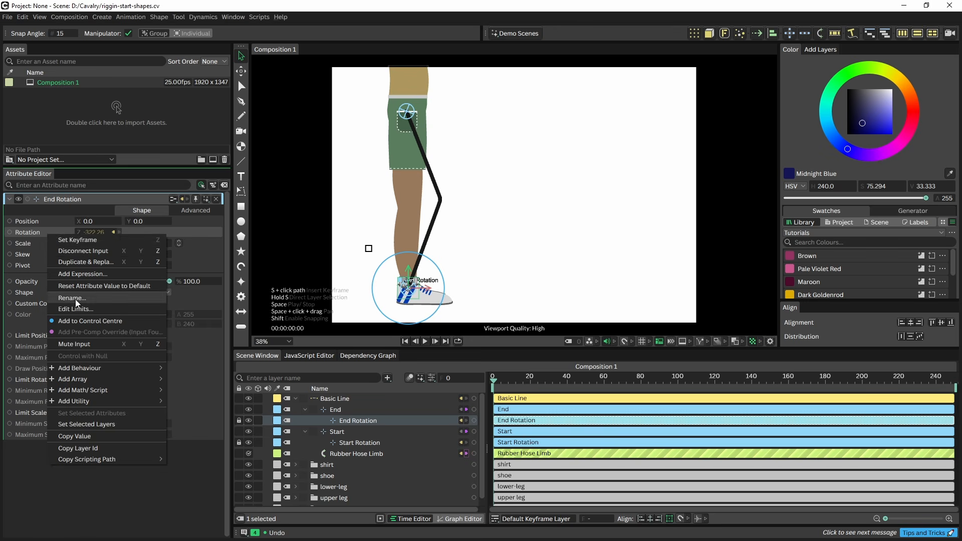
click(89, 274)
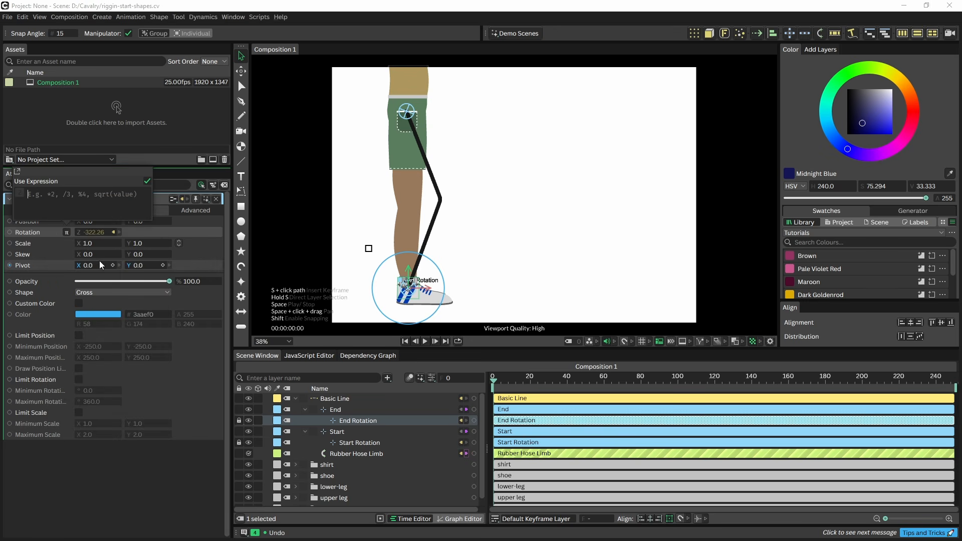
text(*-1)
key(Return)
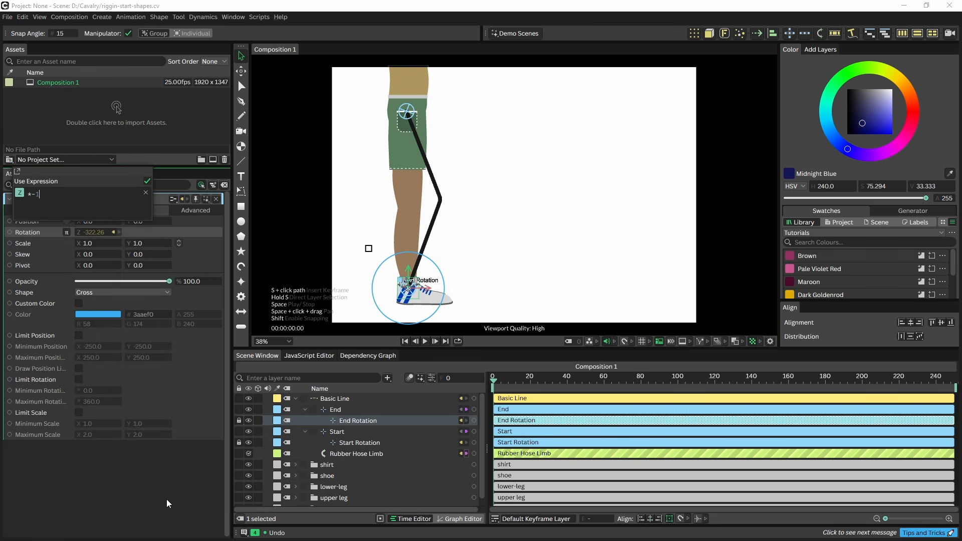
Add the expression *-1 to the Rotation attribute of the Start Rotation layer
click(368, 442)
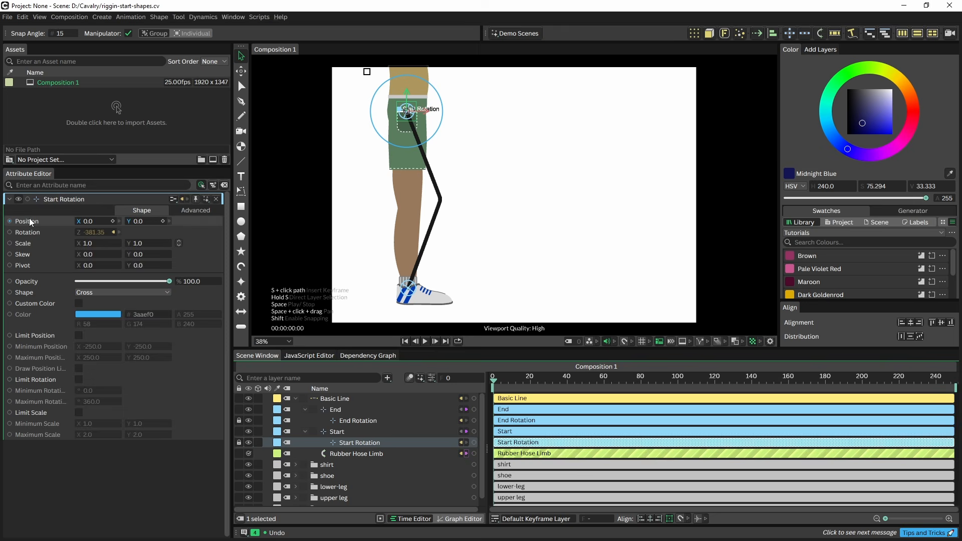
right_click(57, 231)
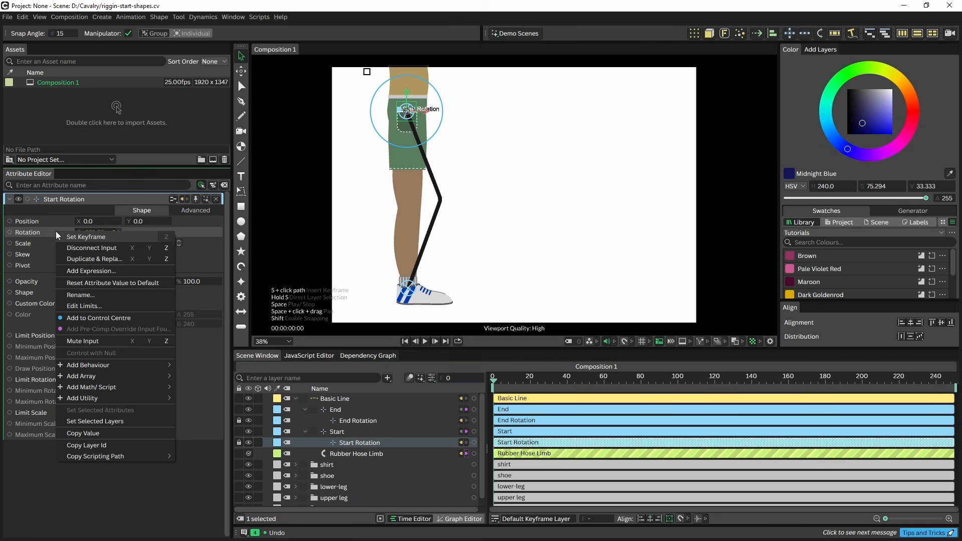
click(90, 273)
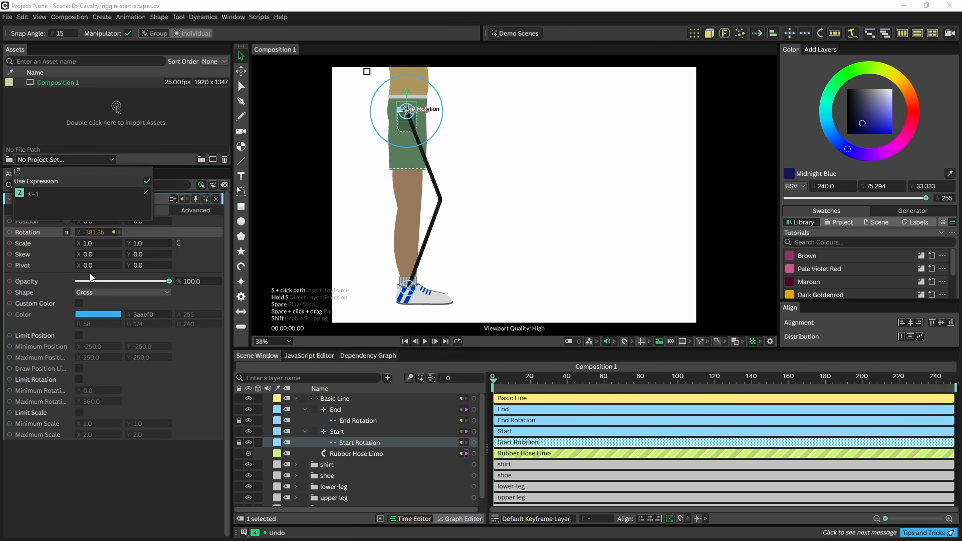
key(Return)
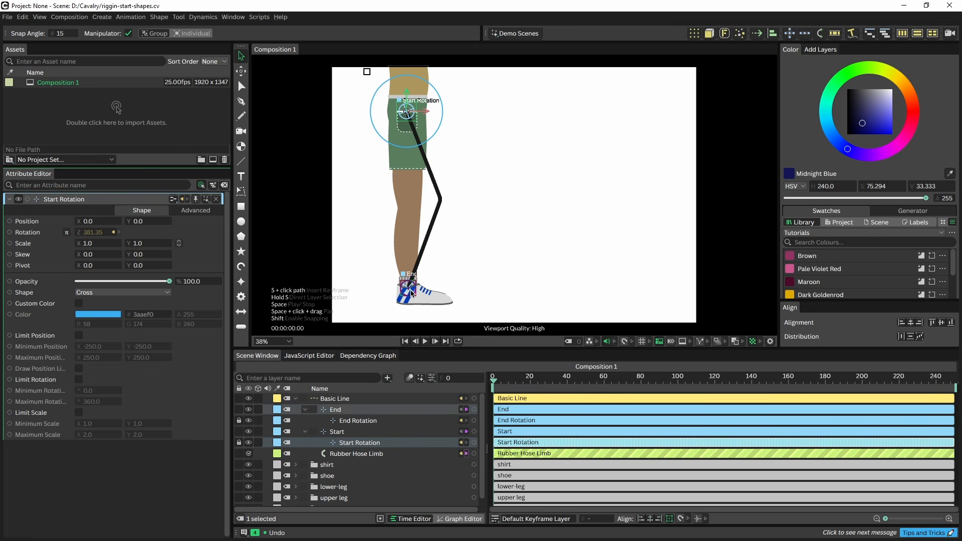
Test the limb by moving the End control at the ankle, and shorten the Rubber Hose Limb's length to 933
mouse_move(411, 293)
mouse_down()
mouse_move(468, 256)
mouse_move(504, 197)
mouse_move(463, 265)
mouse_move(397, 301)
mouse_move(389, 295)
mouse_move(463, 248)
mouse_move(491, 274)
mouse_move(419, 267)
mouse_move(419, 241)
mouse_move(473, 262)
mouse_move(415, 236)
mouse_move(411, 283)
mouse_up()
click(434, 191)
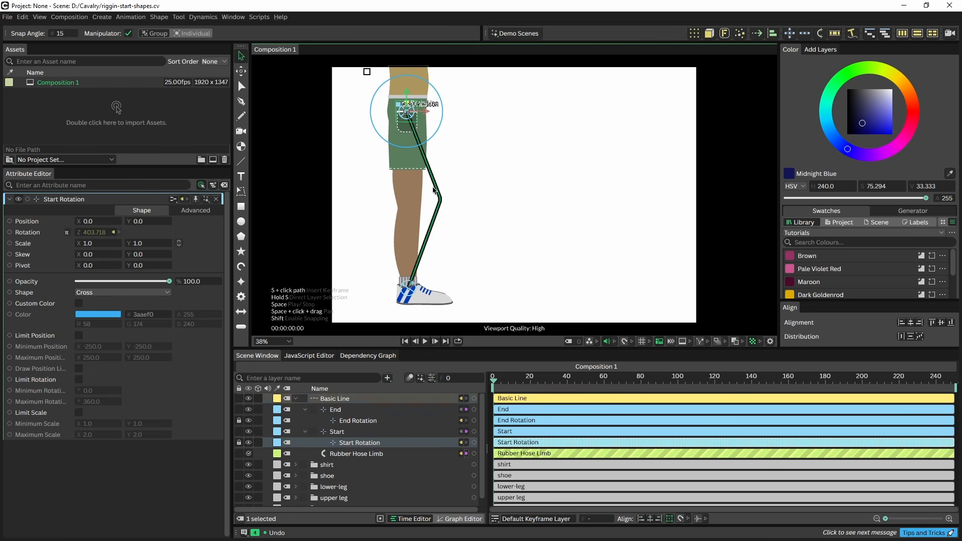
click(353, 454)
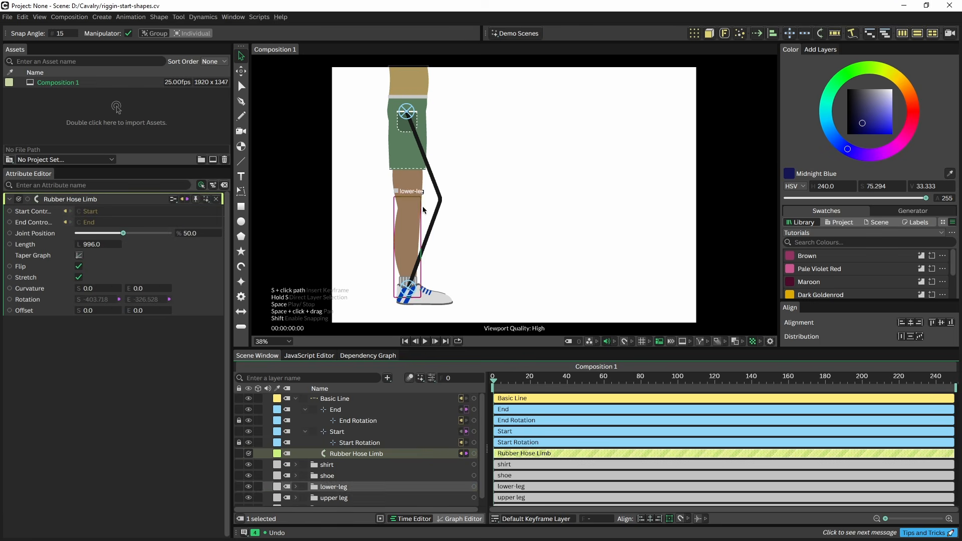
drag(99, 251, 67, 260)
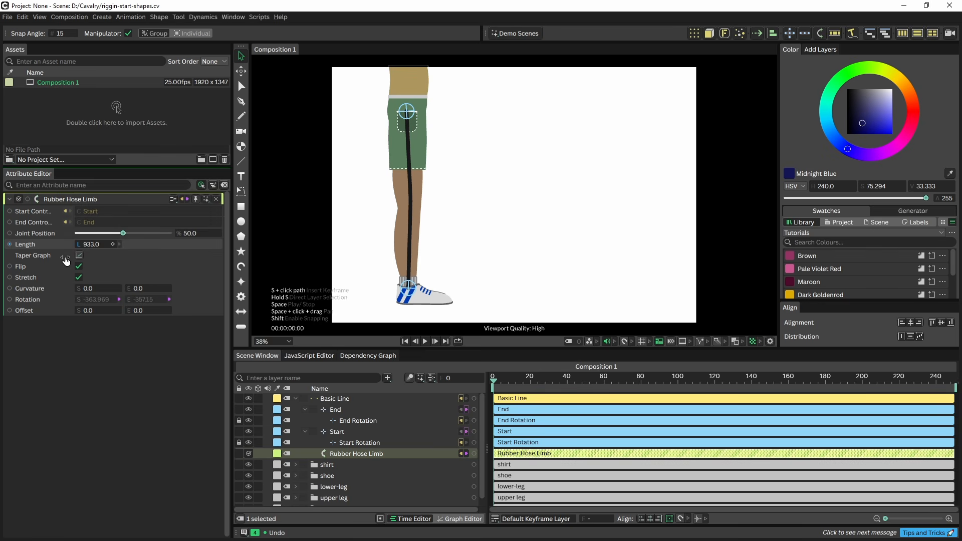
Parent the upper leg group to Start Rotation, and the shoe and lower-leg groups to End Rotation
click(409, 114)
click(356, 443)
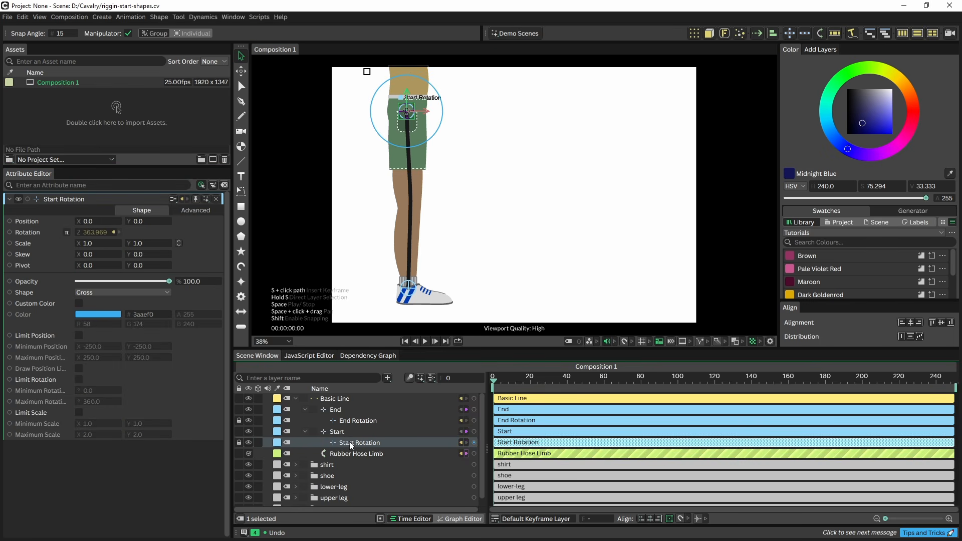
drag(332, 499, 348, 441)
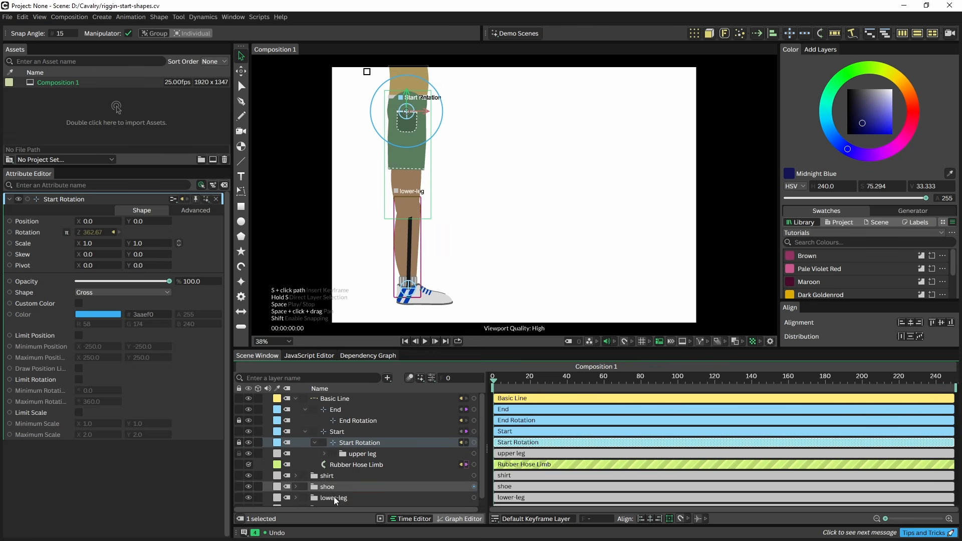
drag(340, 496, 355, 421)
Bend the leg by moving the End control to about X -621, Y -108, and slightly increase the Rubber Hose Limb's Joint Position
click(337, 410)
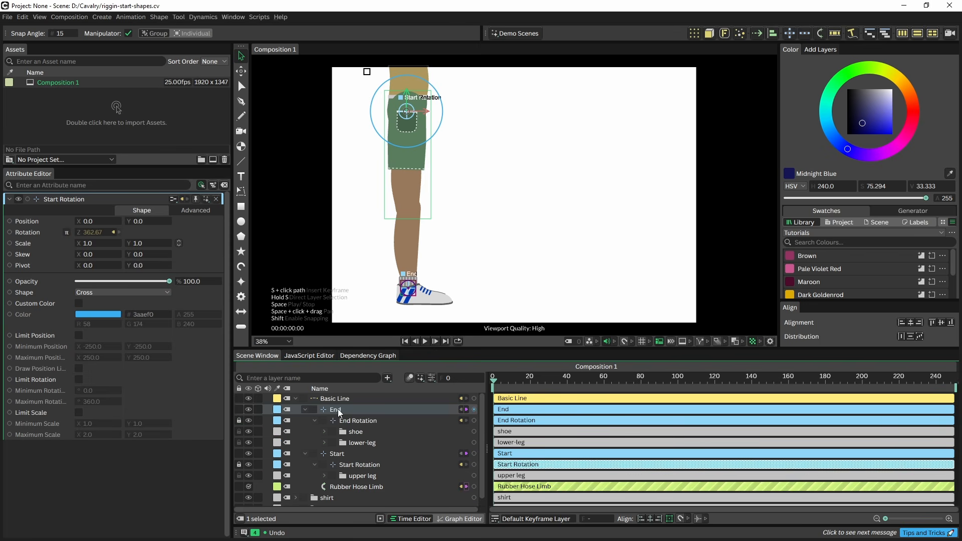
drag(409, 290, 396, 216)
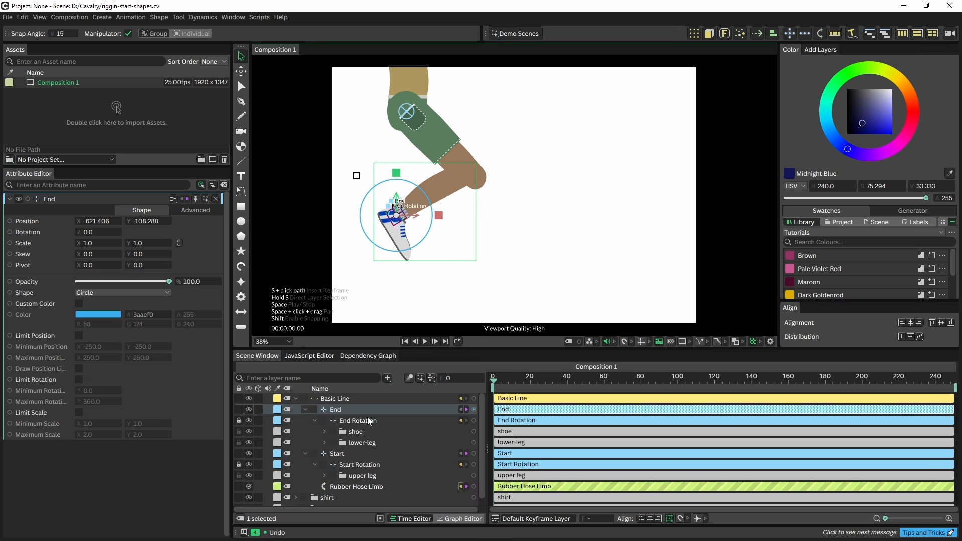
scroll(363, 429, down, 1)
click(351, 480)
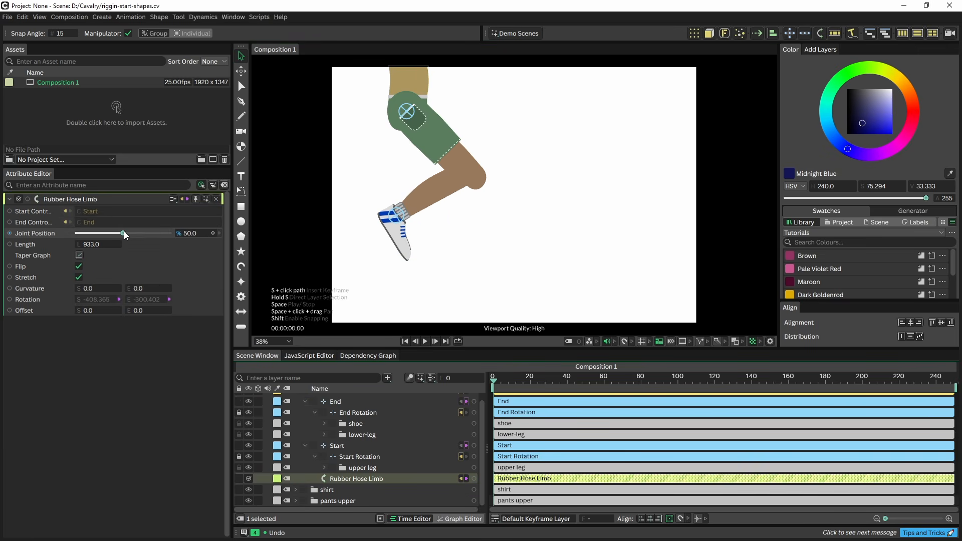
drag(124, 233, 128, 234)
click(335, 401)
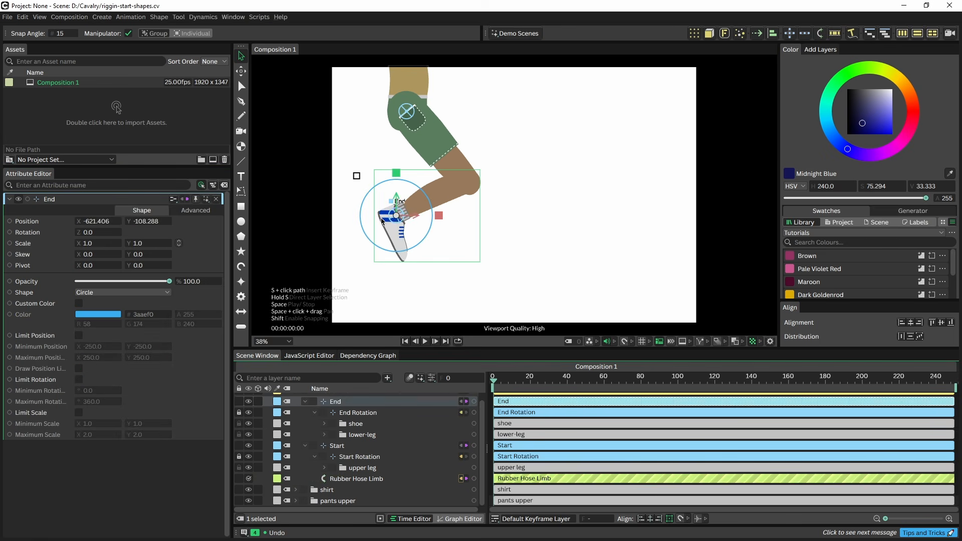
Move the End control to about X -334, Y -370, and place the shirt group above Basic Line in the layer stack
drag(382, 221, 453, 268)
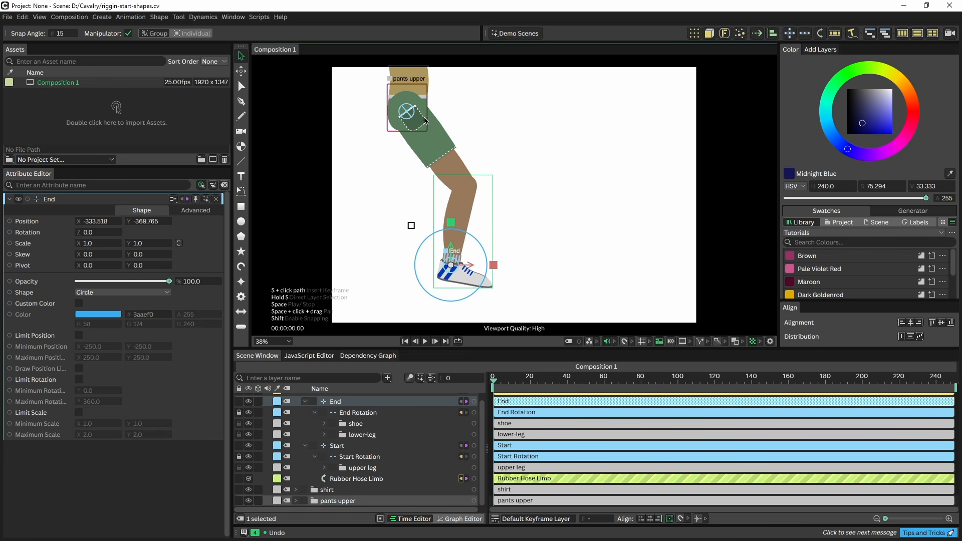
scroll(330, 429, up, 1)
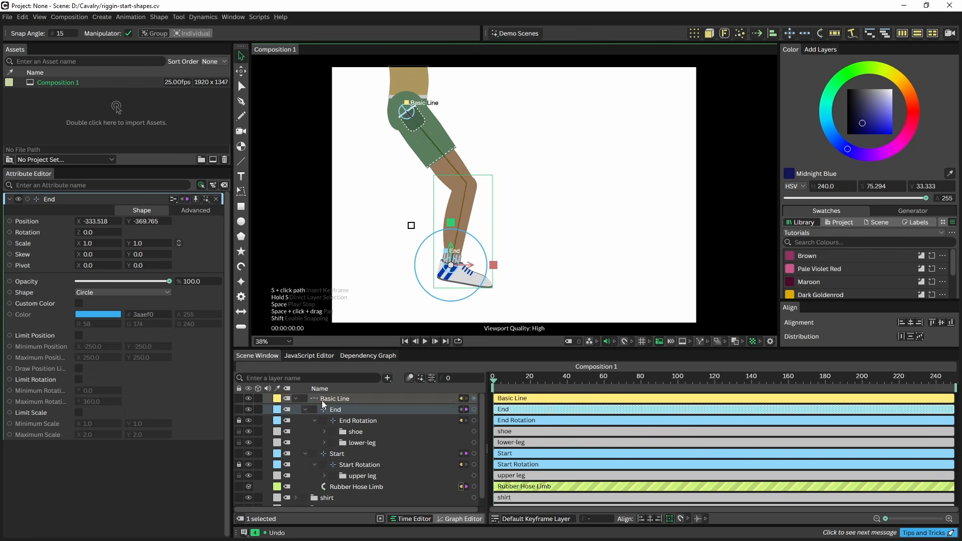
scroll(341, 421, down, 1)
click(328, 490)
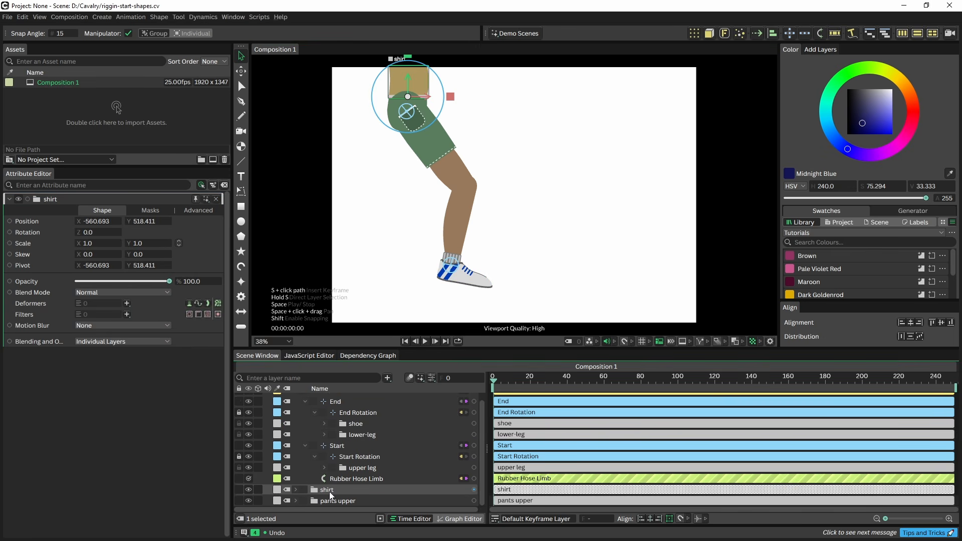
drag(327, 491, 323, 395)
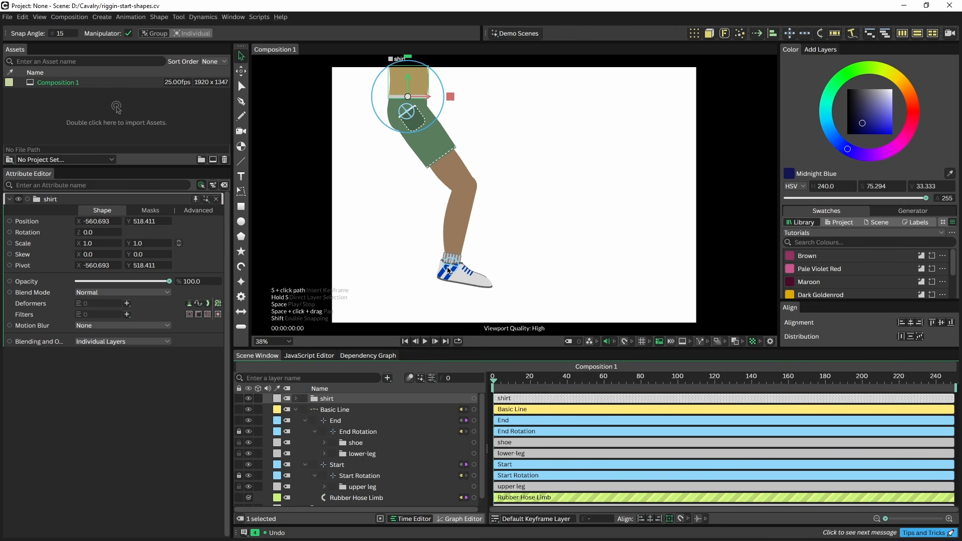
Move the End control to about X -421, Y -404, and try rotating it to turn the shoe
mouse_move(448, 271)
mouse_down()
mouse_move(430, 271)
mouse_move(446, 279)
mouse_move(436, 277)
mouse_up()
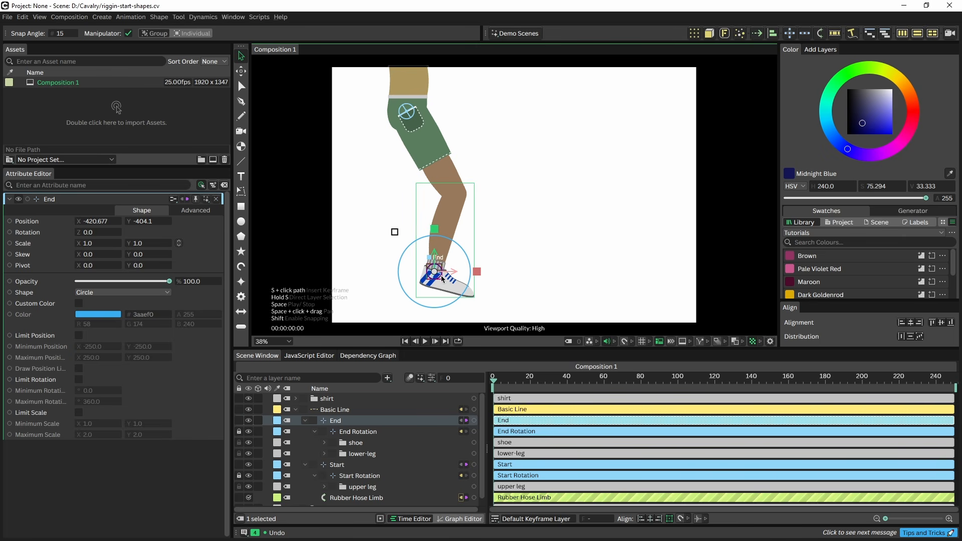
drag(459, 247, 452, 271)
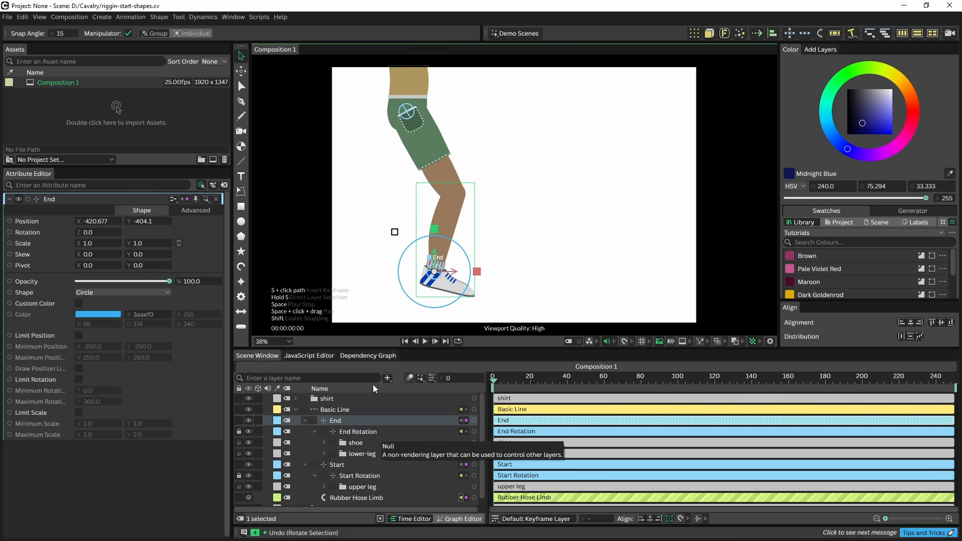
Add a null to the composition and parent it to End Rotation
scroll(425, 288, up, 1)
scroll(425, 287, up, 2)
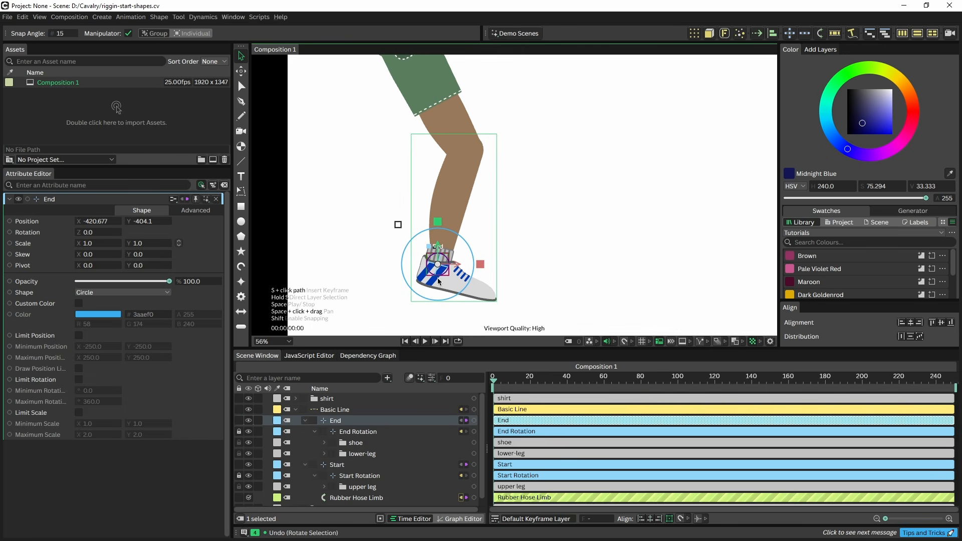
click(122, 17)
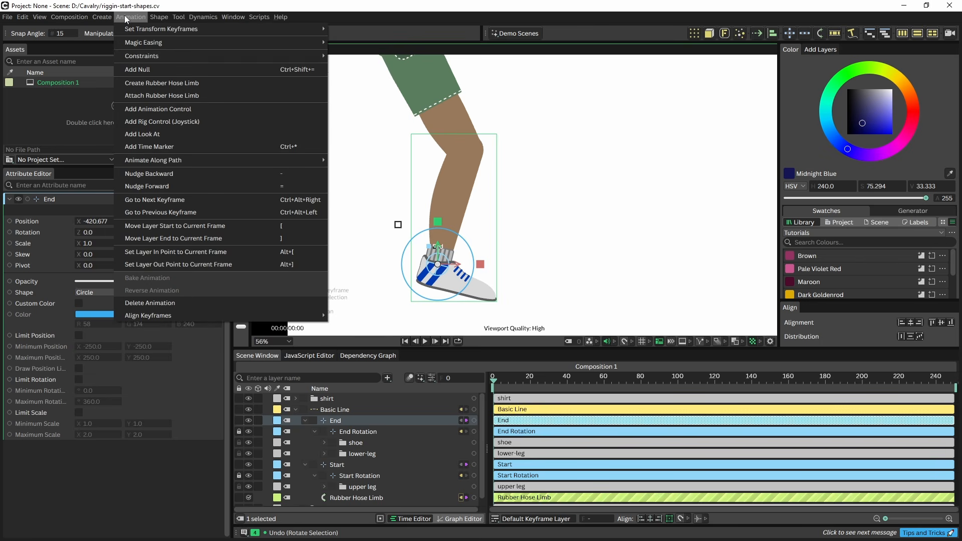
click(136, 65)
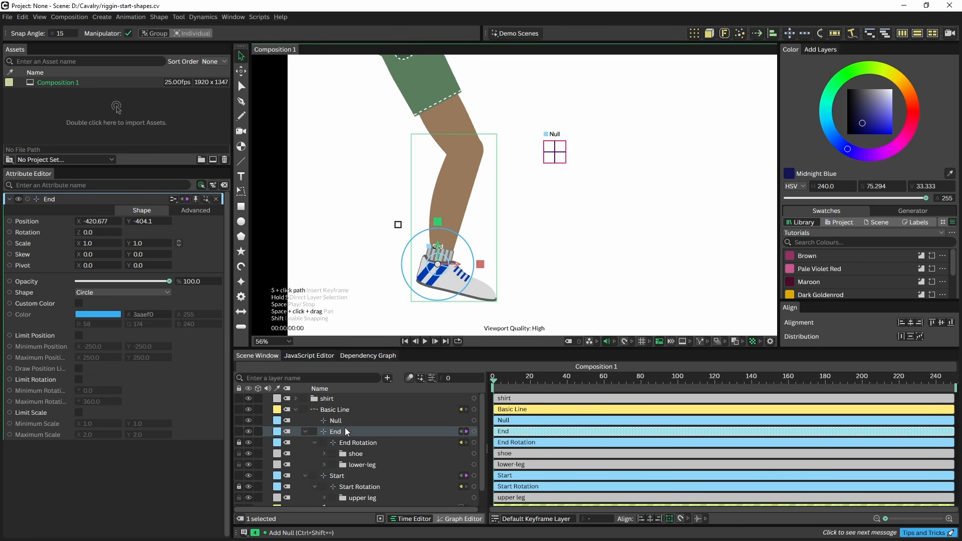
drag(337, 421, 356, 443)
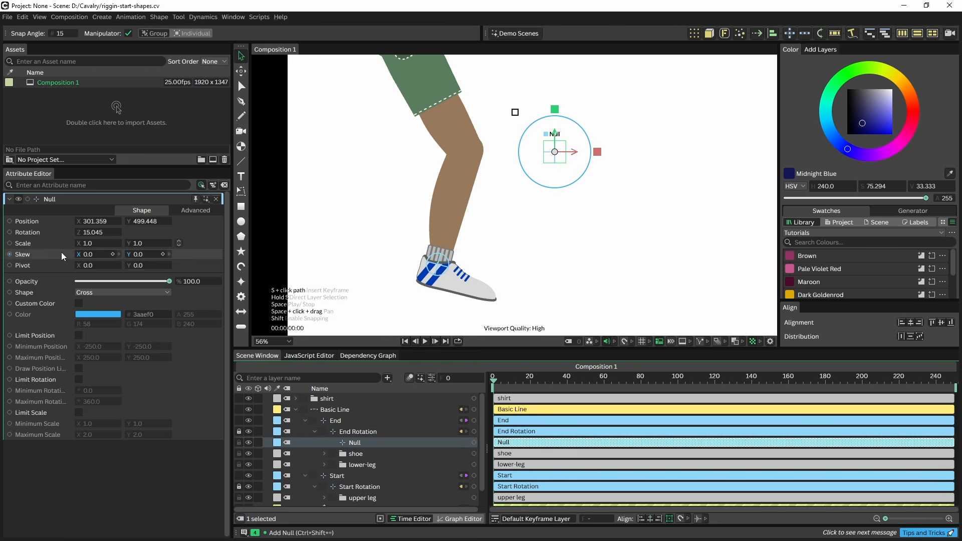
Set the null's position to X 0, Y 0 and its rotation to 0
click(101, 221)
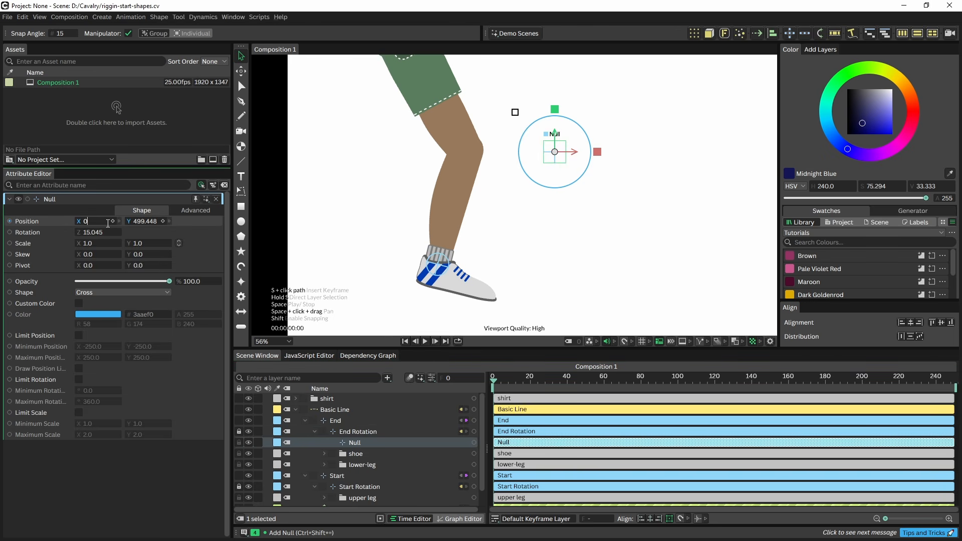
text(0)
click(152, 221)
text(0)
key(Return)
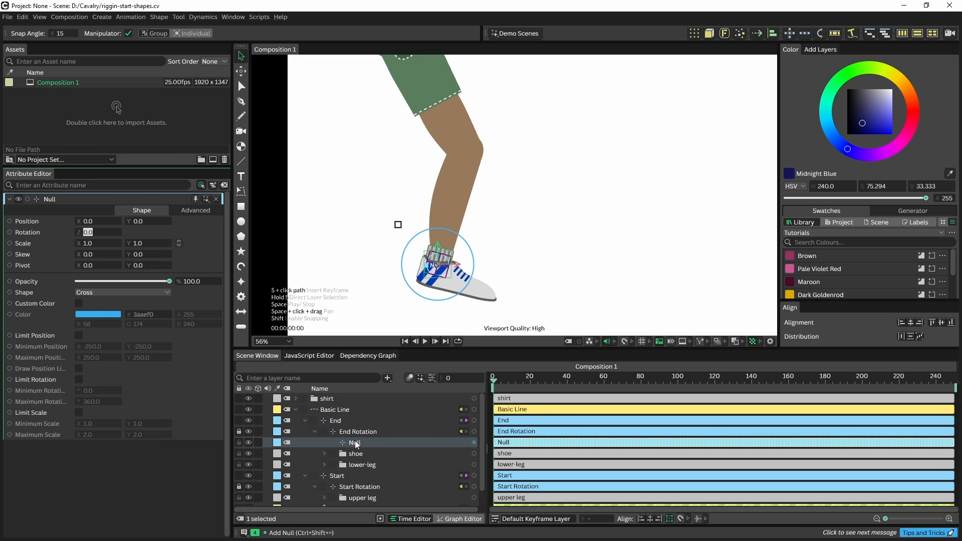
Unparent the null from End Rotation, placing it above Basic Line, and rename it "foot controller"
drag(355, 443, 331, 421)
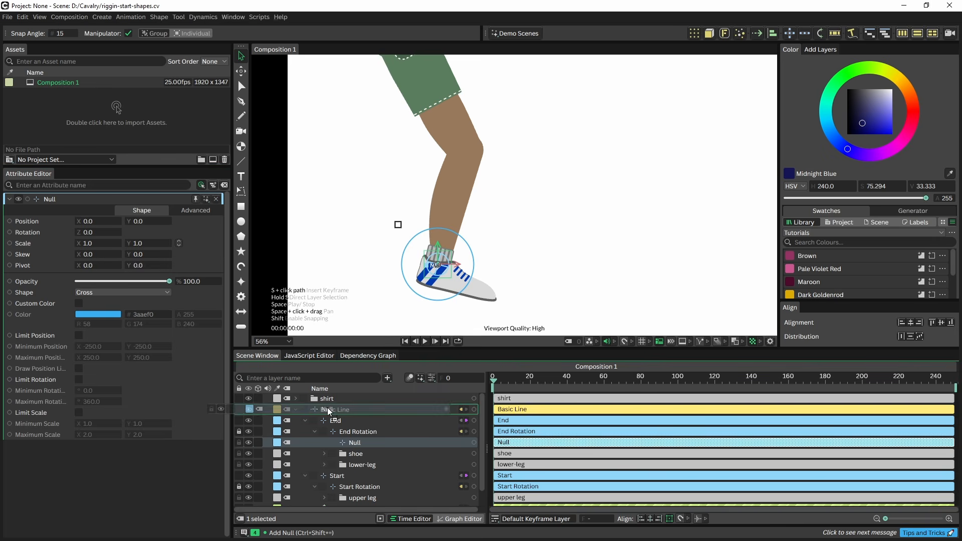
drag(327, 408, 331, 404)
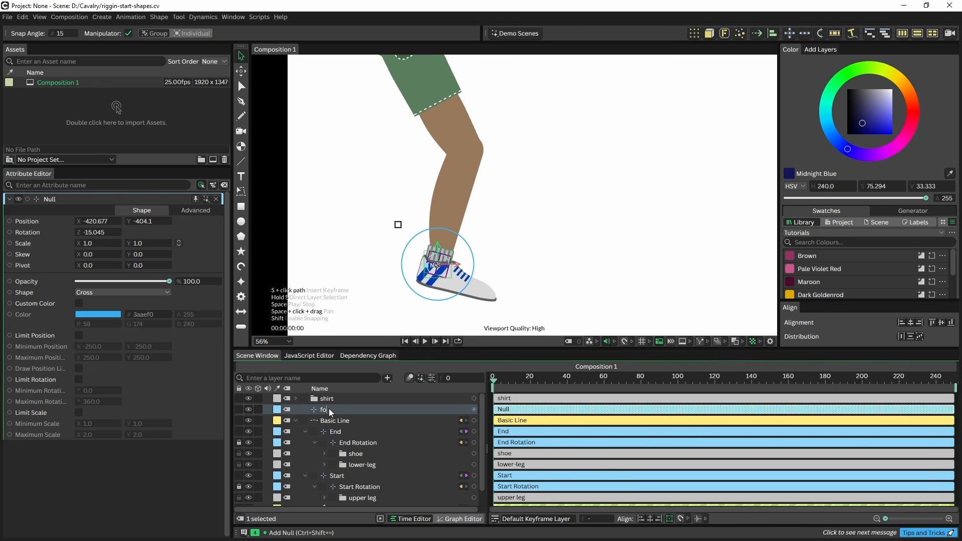
text(ller)
key(Return)
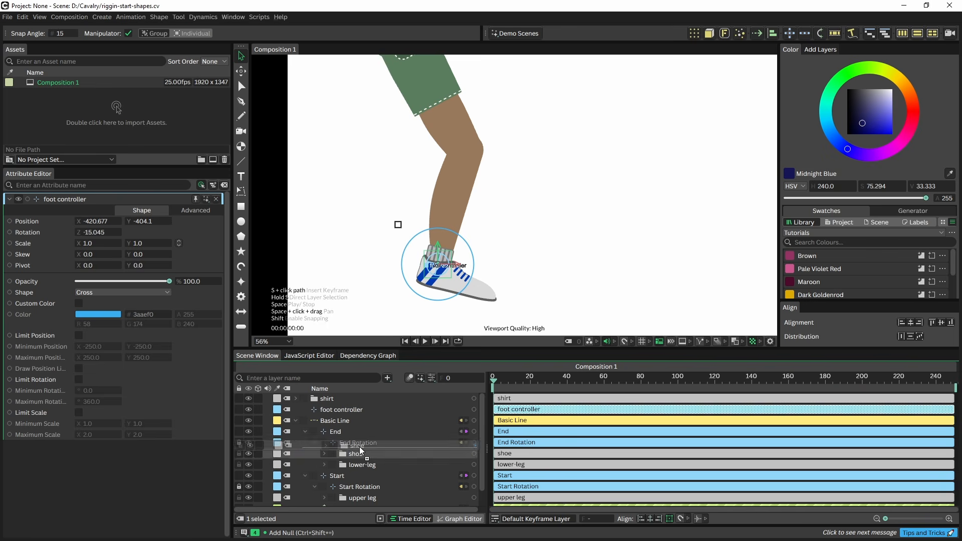
Parent the shoe group to foot controller, and connect foot controller's Position X and Y to the End layer's Position X and Y
drag(357, 452, 348, 410)
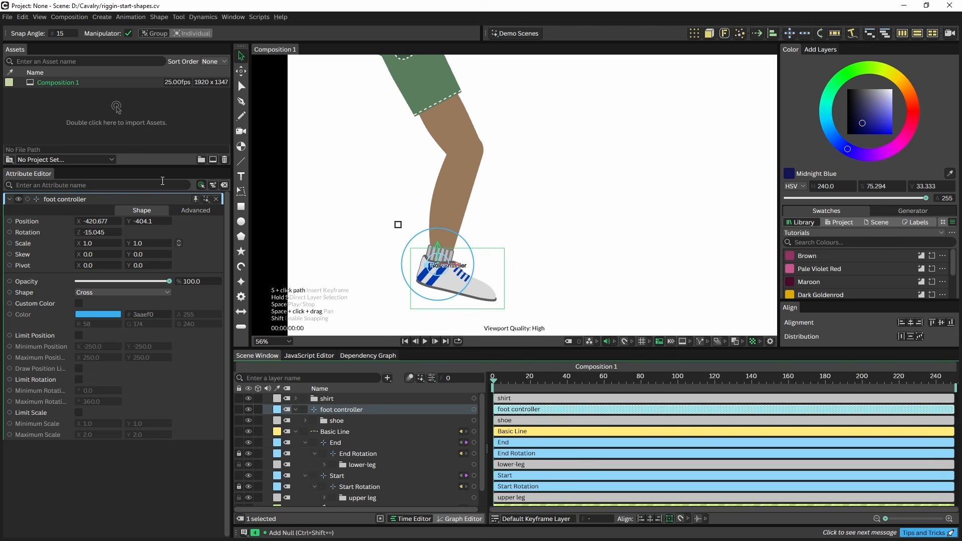
click(196, 200)
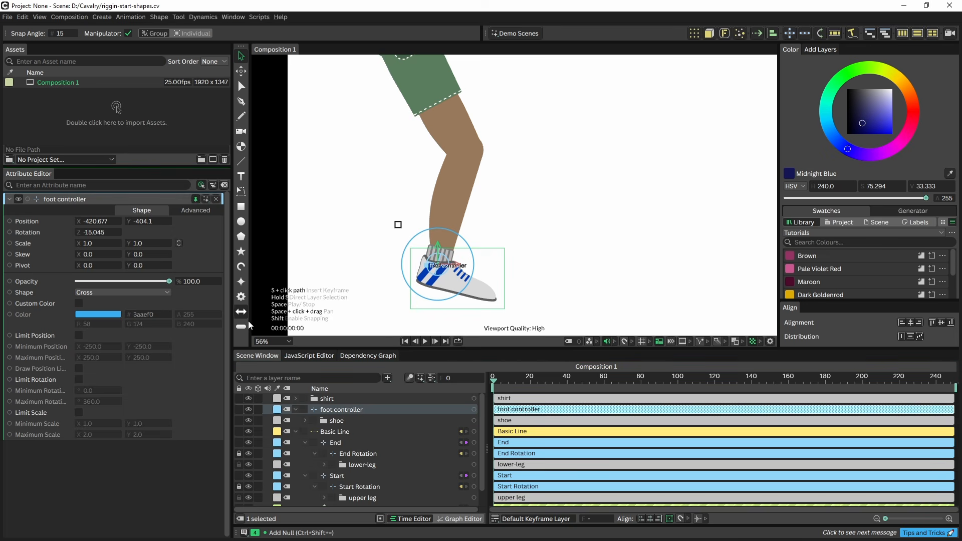
click(336, 443)
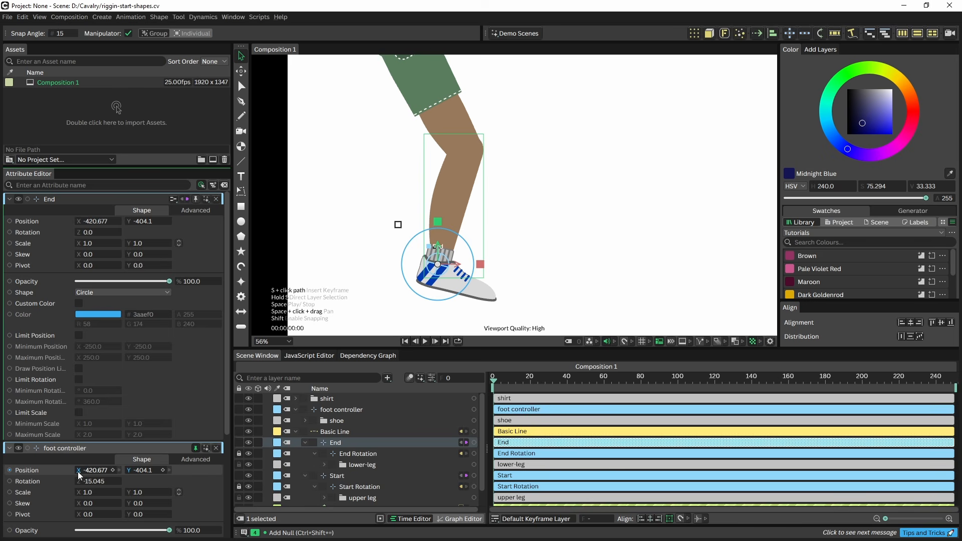
drag(80, 474, 79, 475)
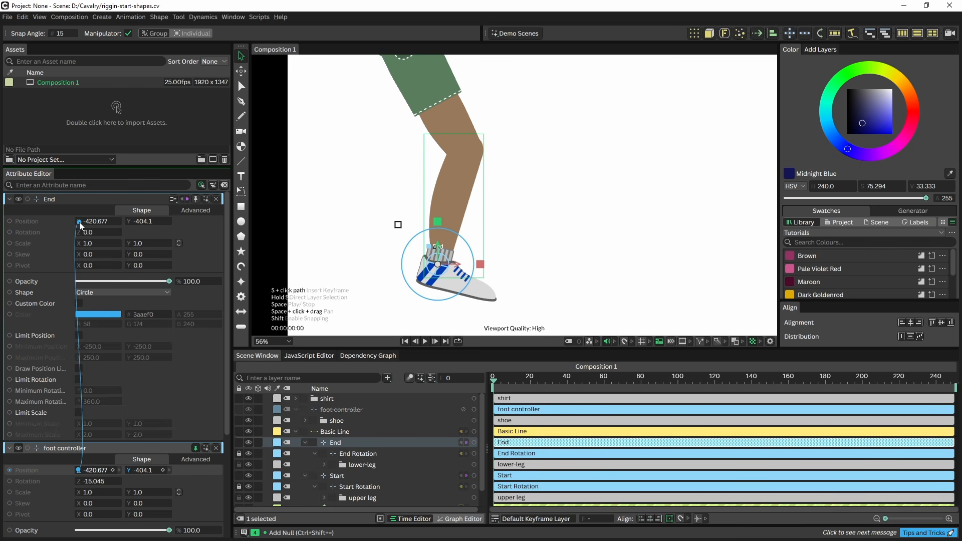
drag(79, 222, 79, 222)
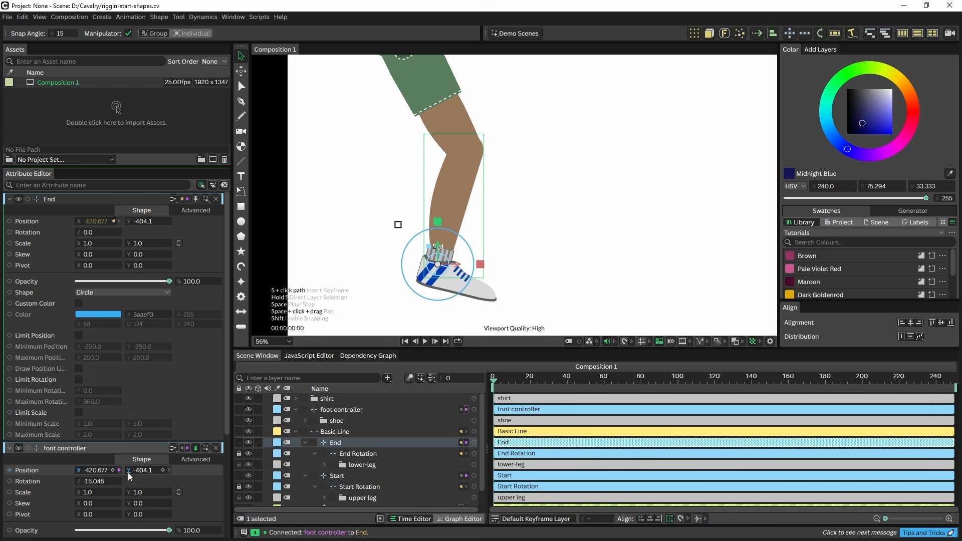
drag(129, 471, 128, 221)
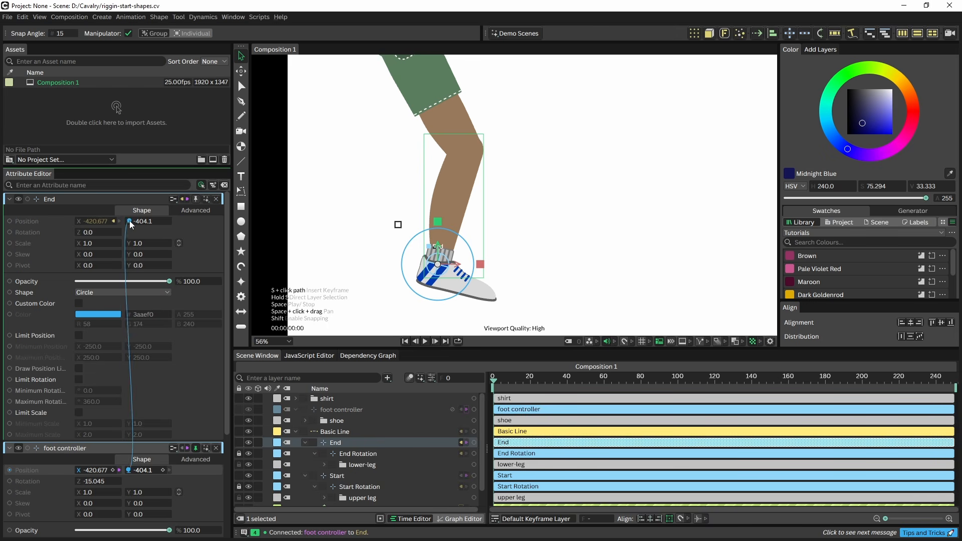
Test the foot rig by rotating the foot controller at the ankle
click(335, 408)
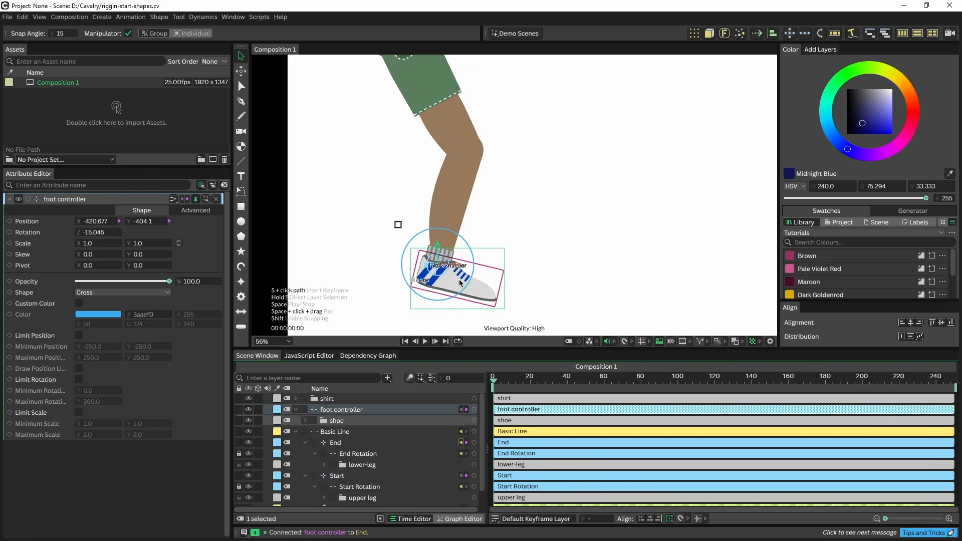
drag(464, 240, 479, 219)
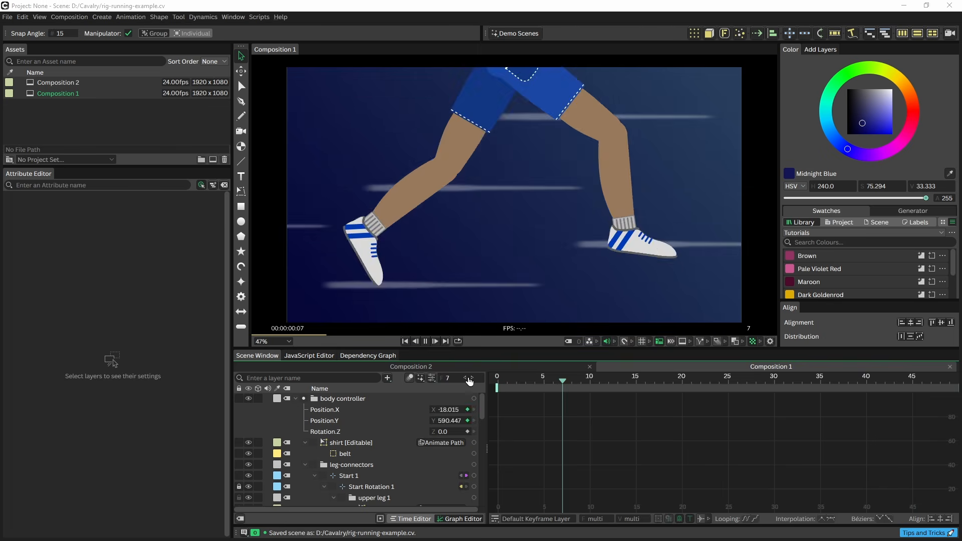
Play and scrub the running-legs animation in Composition 1 to examine how the rigged legs move
click(426, 341)
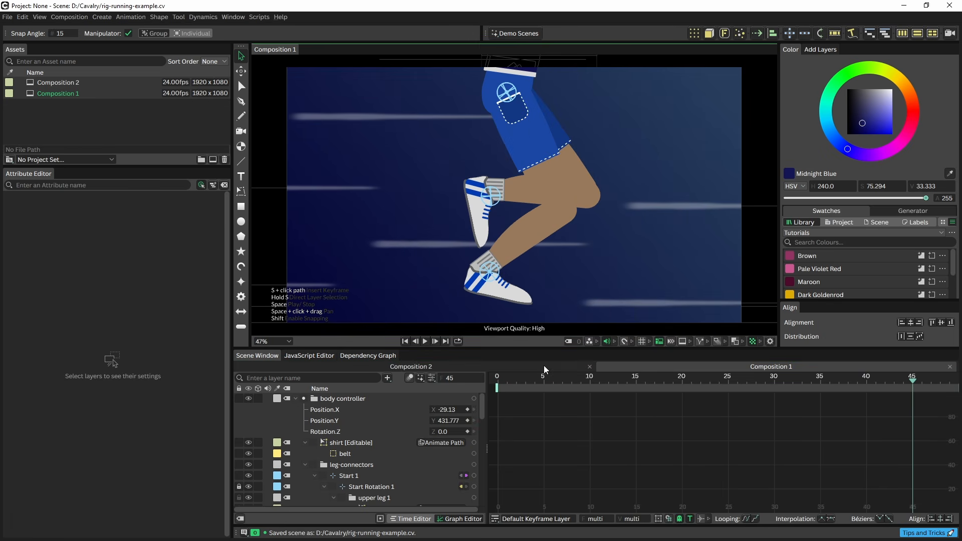
click(425, 344)
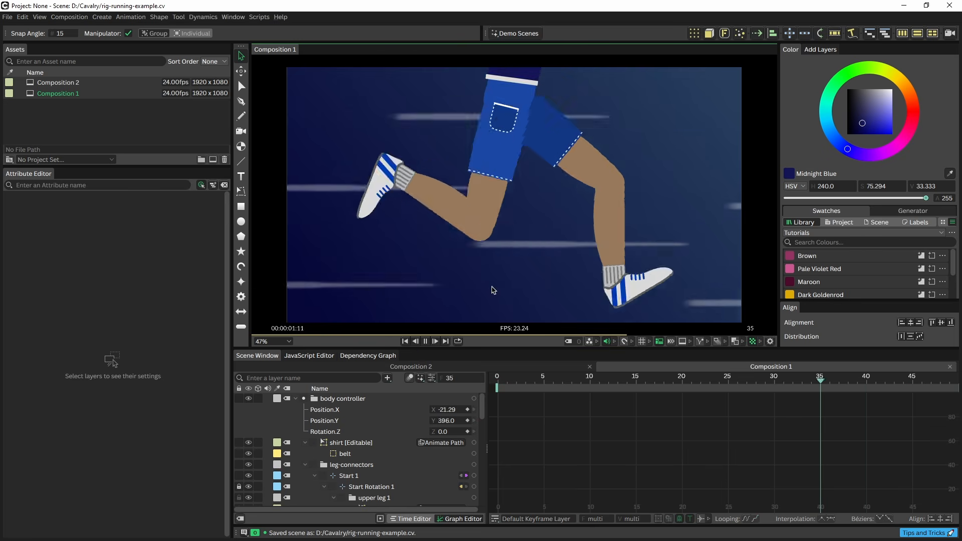
click(426, 343)
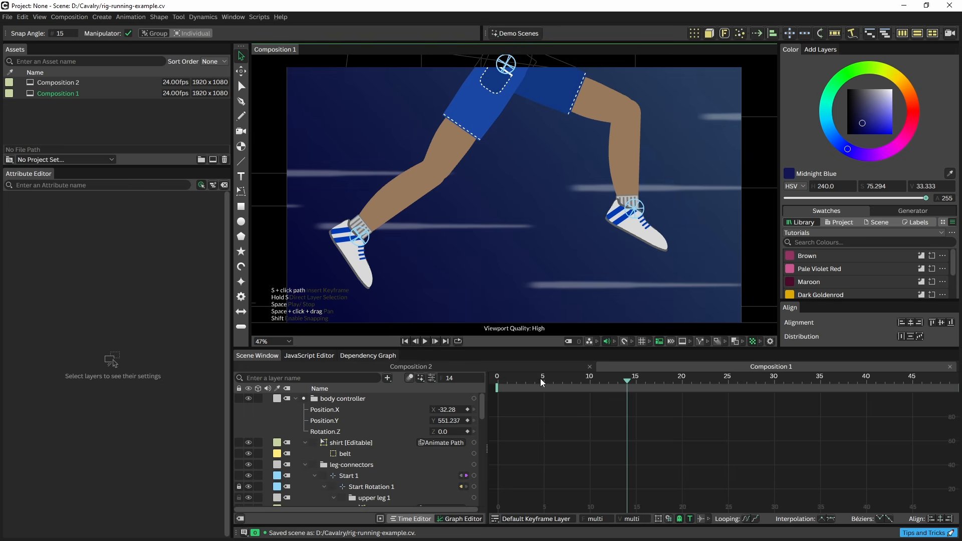
mouse_move(540, 378)
mouse_down()
mouse_move(525, 375)
mouse_move(542, 378)
mouse_up()
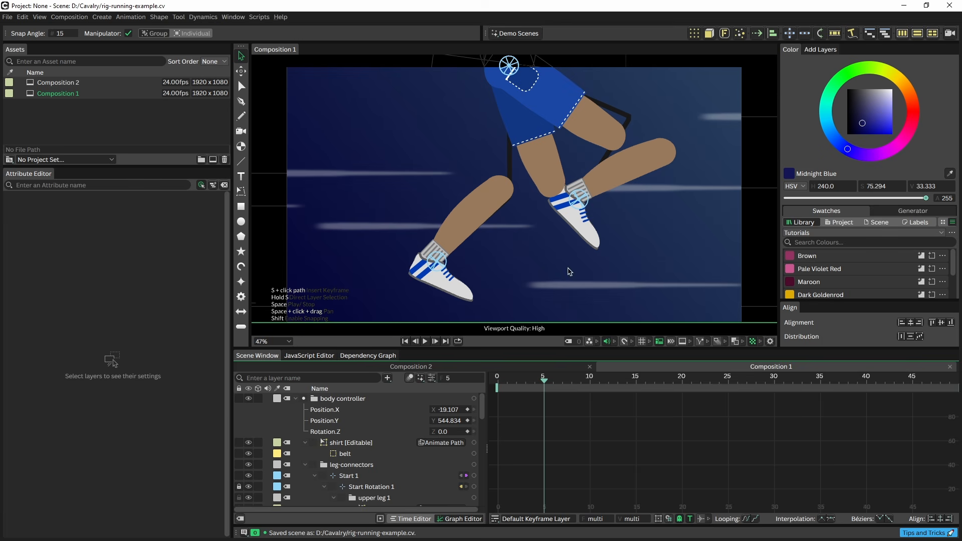
drag(546, 383, 480, 366)
click(427, 341)
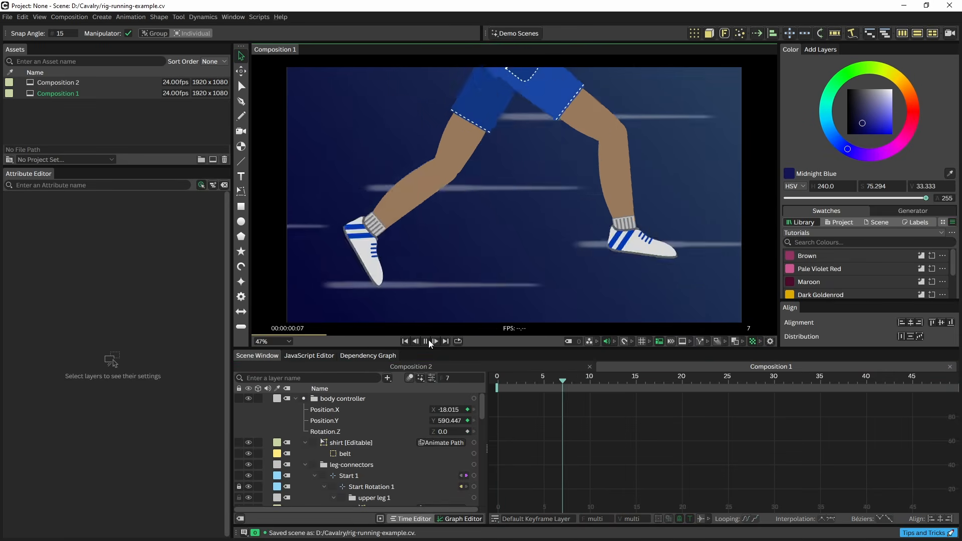